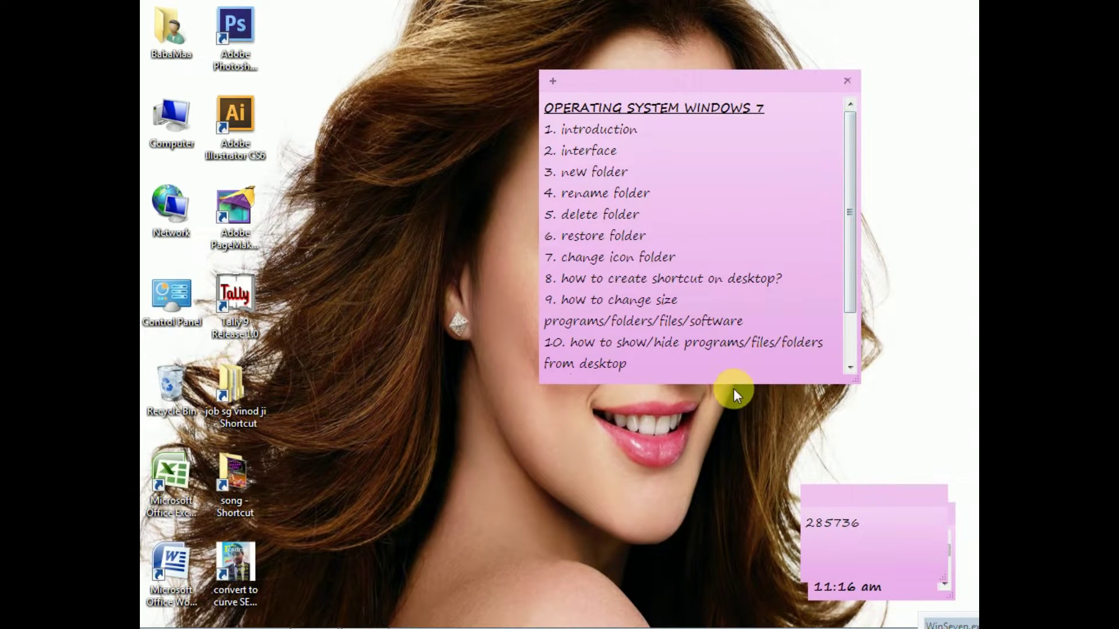
Enlarge the Windows 7 topics sticky note to show its whole list and review topics 1 to 10
drag(739, 389, 739, 506)
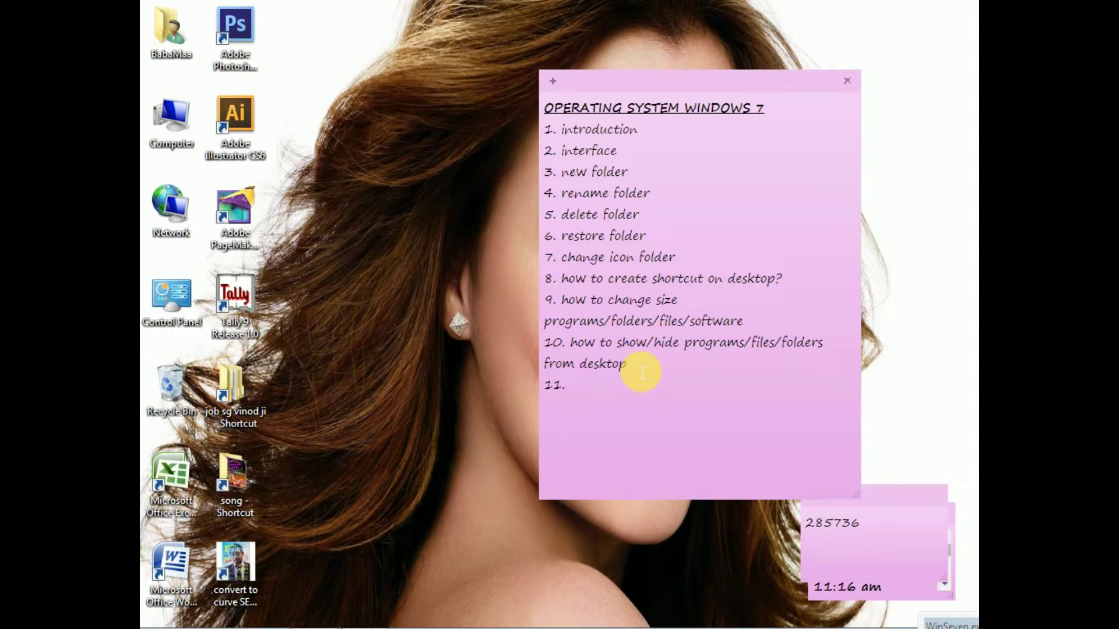
drag(558, 129, 641, 135)
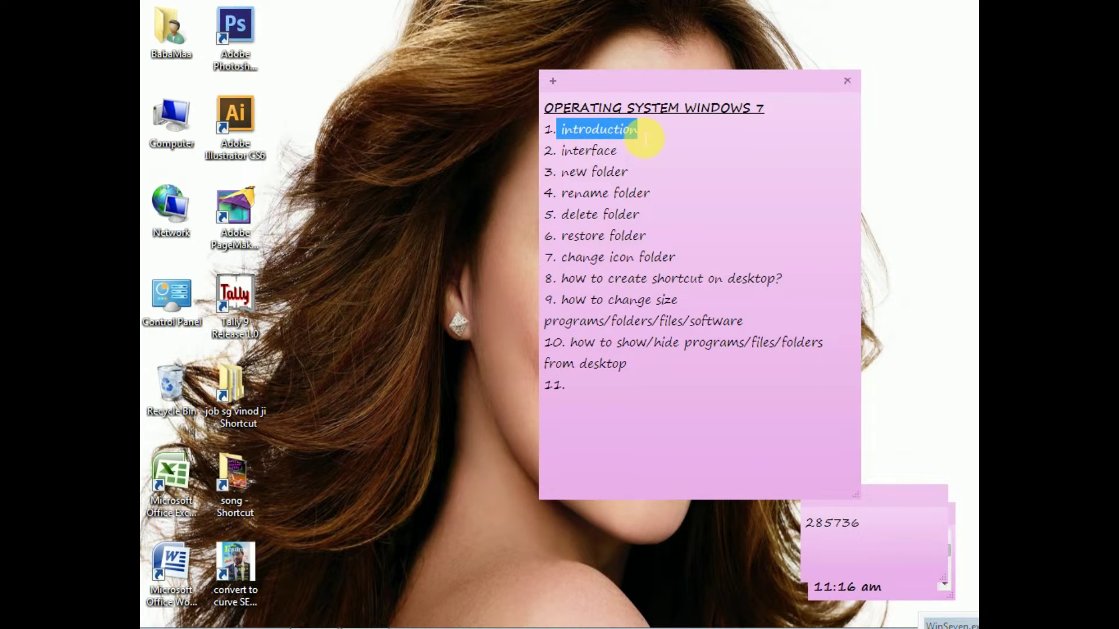
drag(559, 152, 627, 158)
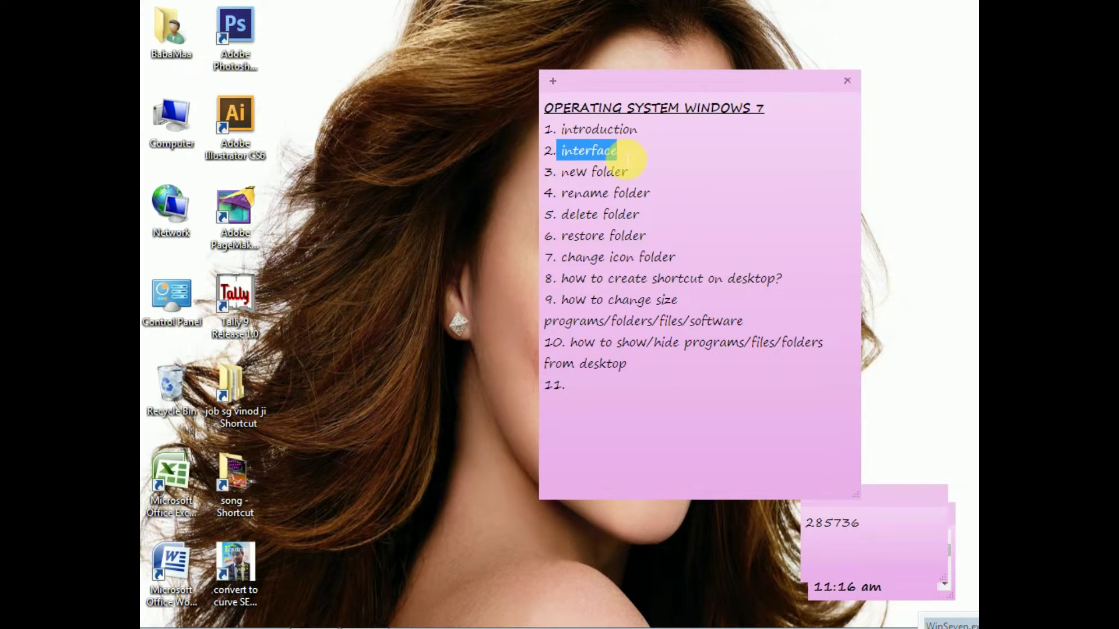
drag(563, 173, 644, 198)
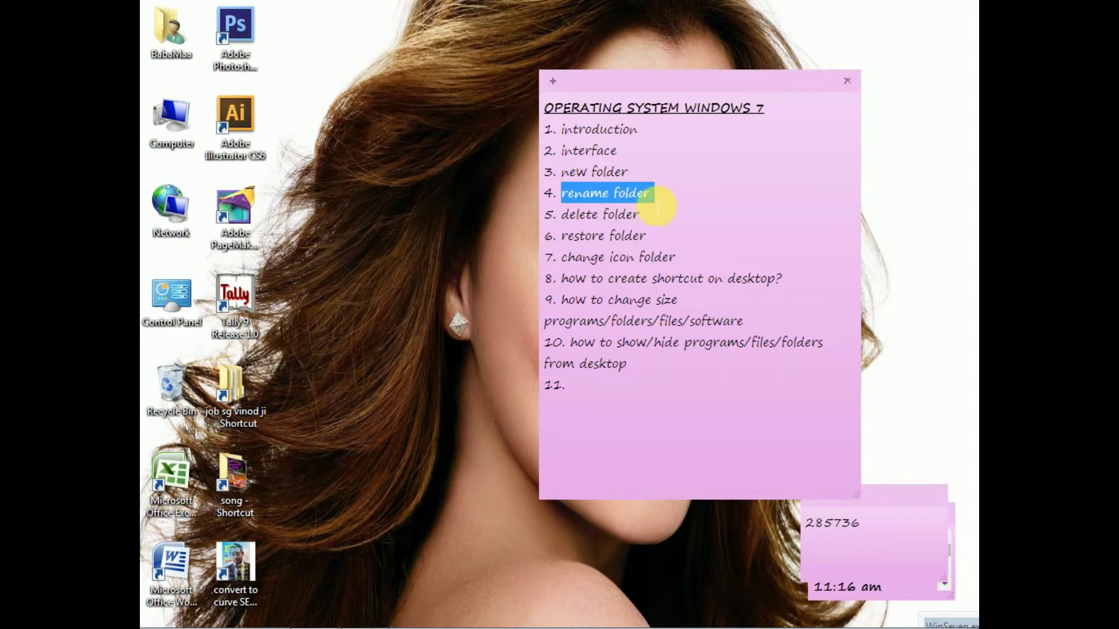
drag(561, 215, 647, 216)
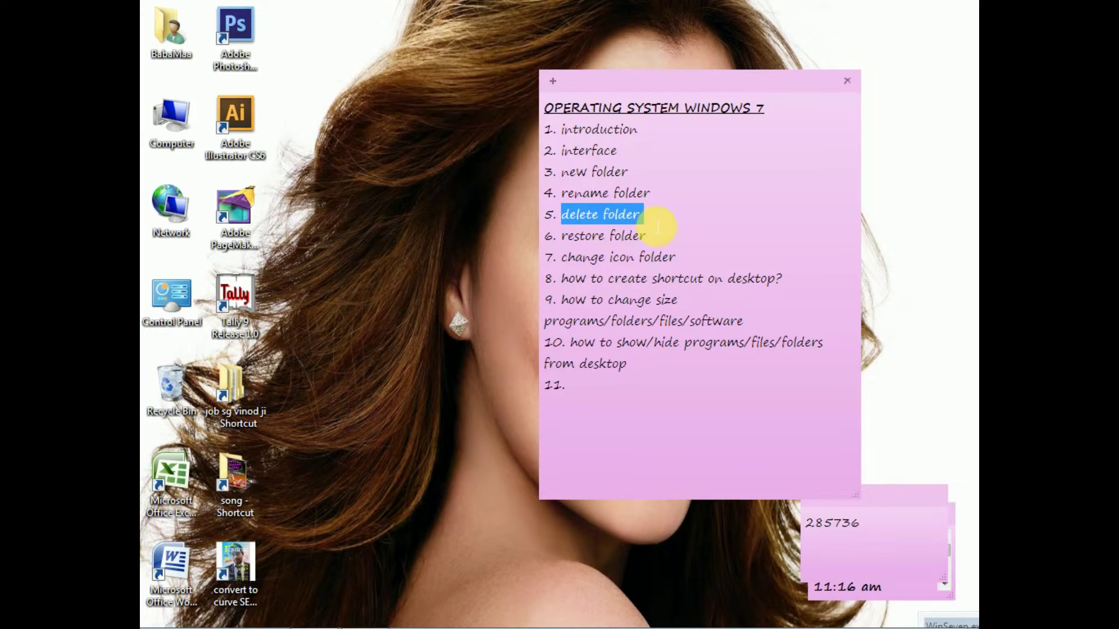
drag(561, 238, 641, 239)
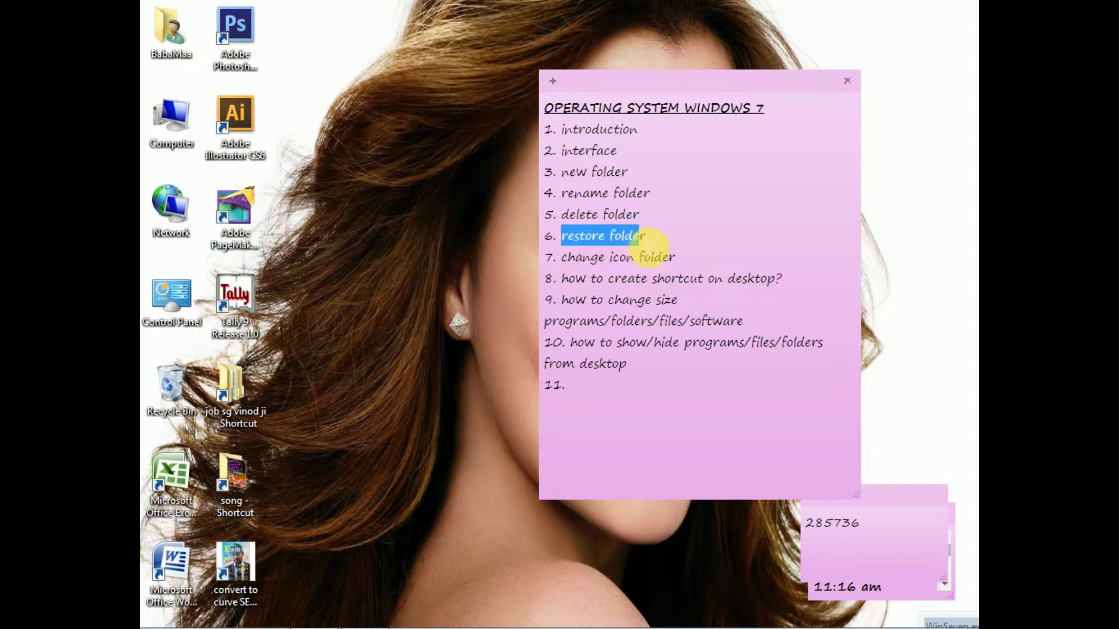
drag(562, 257, 679, 260)
drag(558, 278, 788, 294)
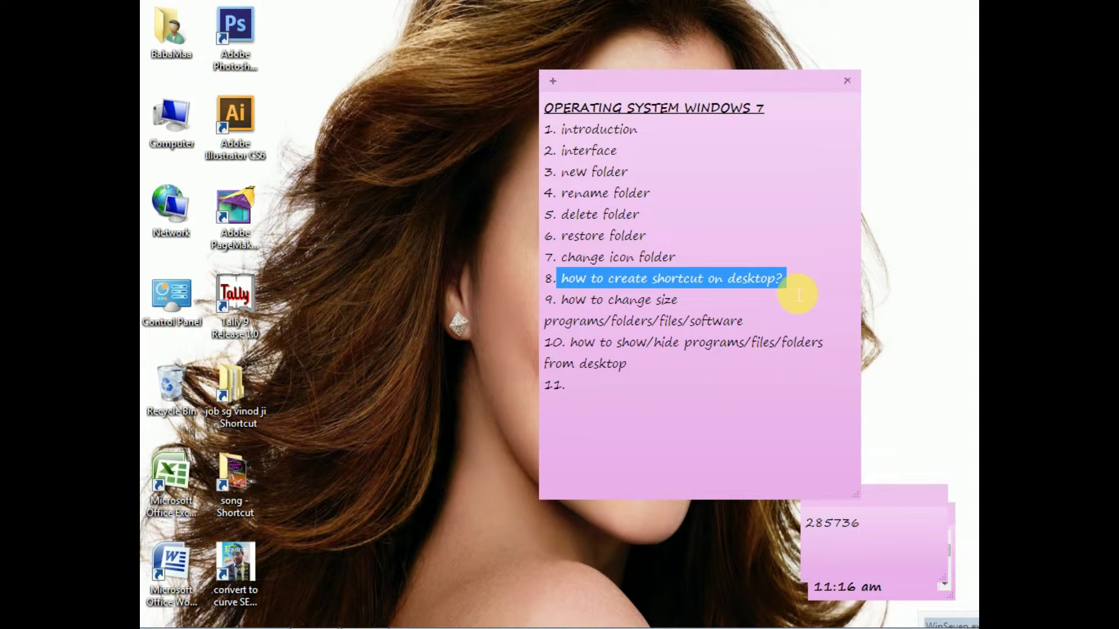
drag(563, 300, 764, 325)
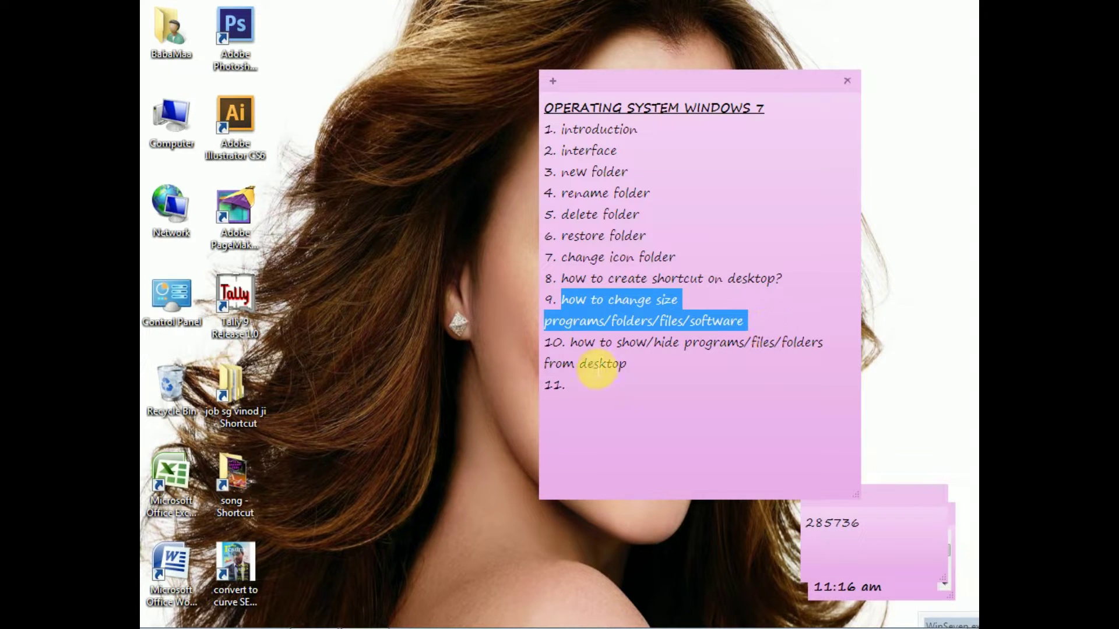
drag(573, 344, 636, 367)
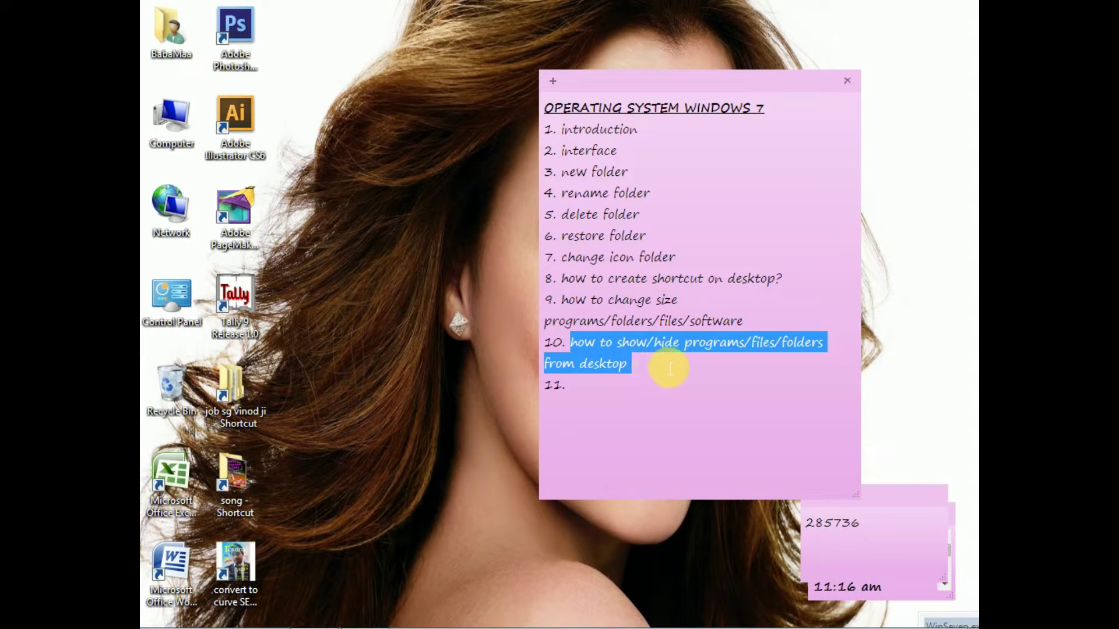
click(641, 374)
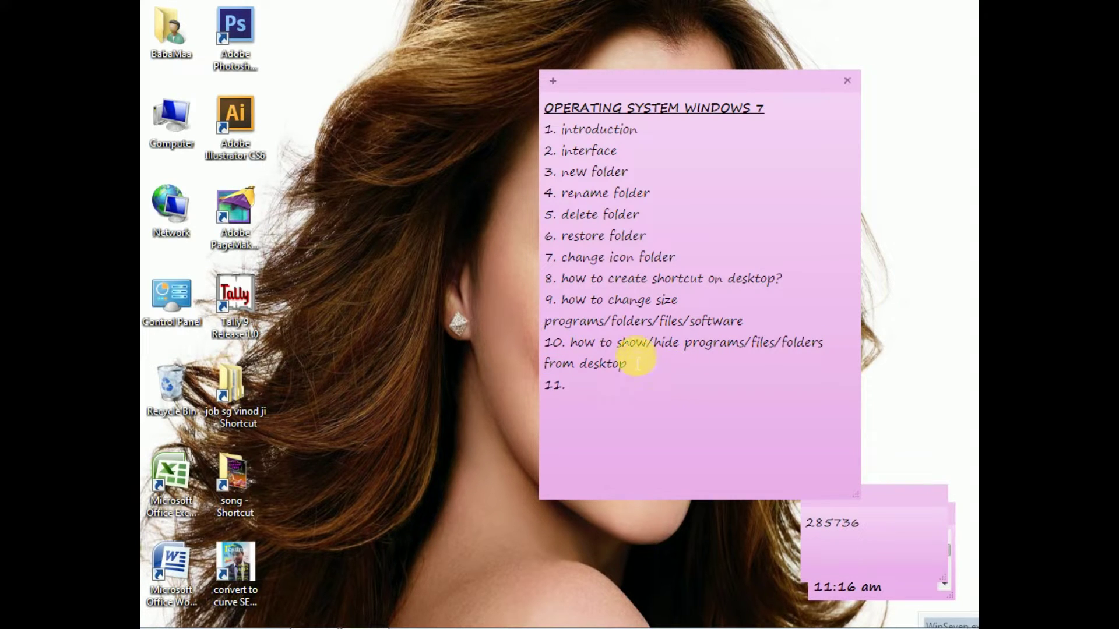
drag(664, 90, 526, 100)
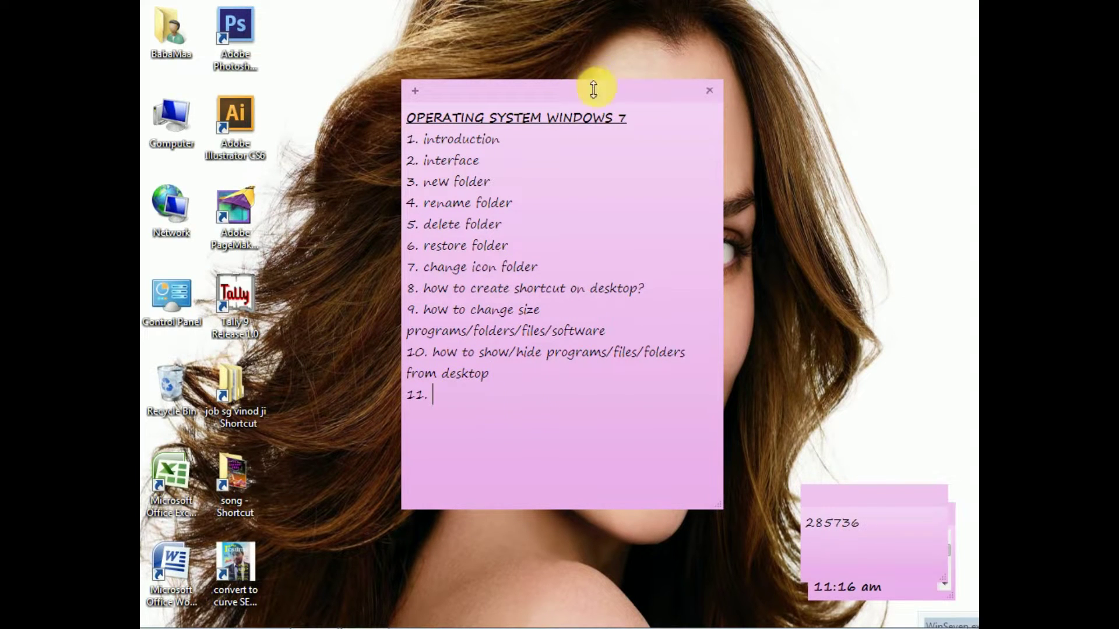
drag(588, 92, 664, 93)
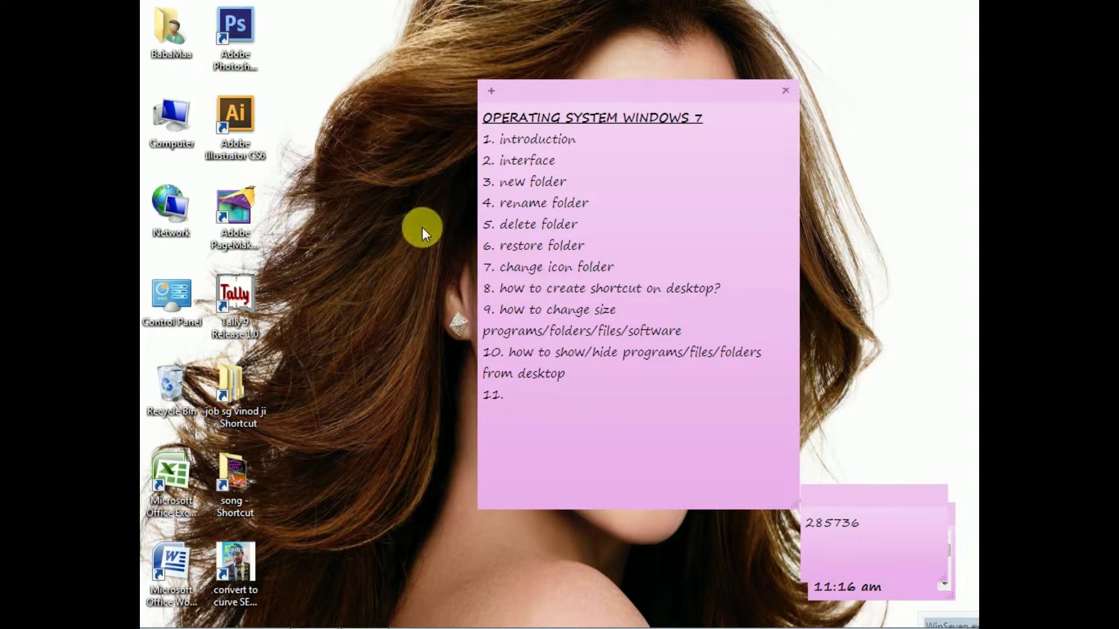
drag(625, 96, 546, 134)
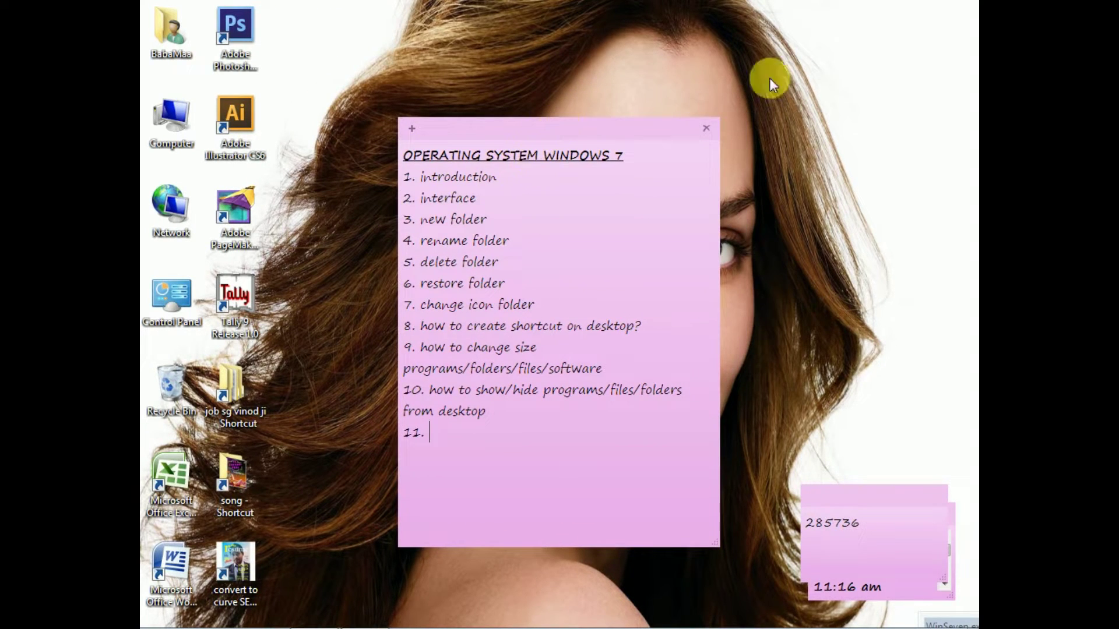
drag(601, 129, 644, 162)
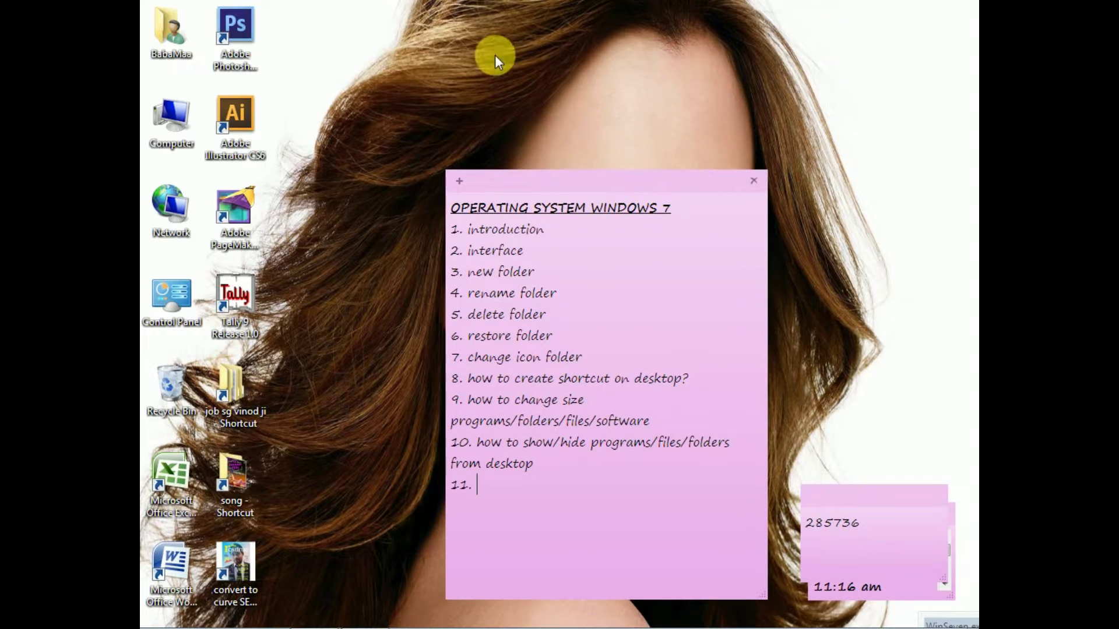
drag(648, 185, 652, 105)
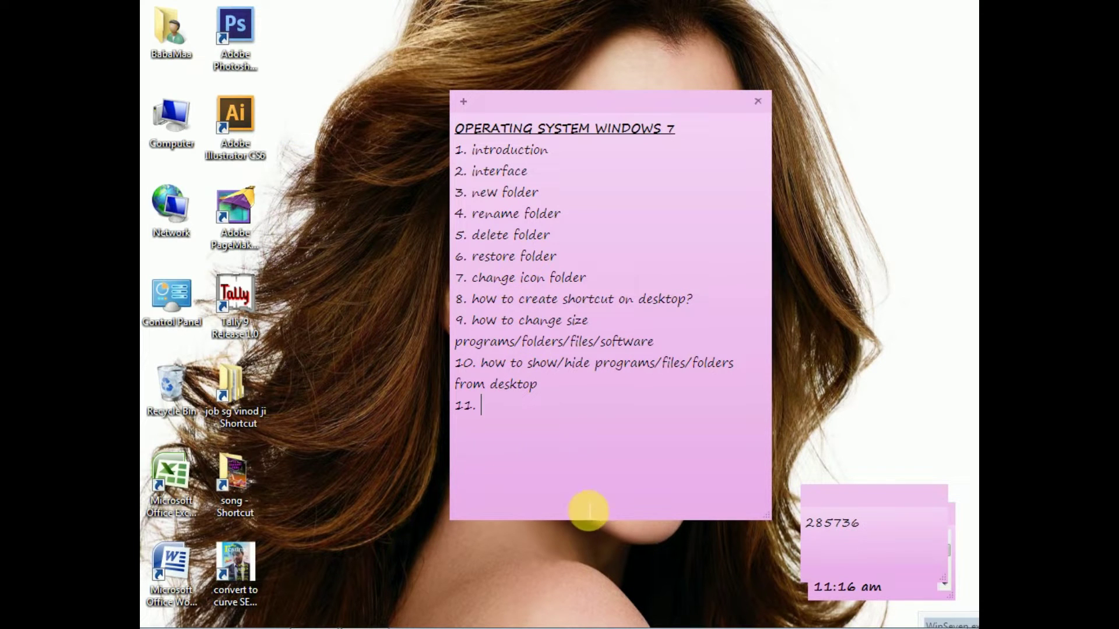
Shorten the topics note, turn off Auto arrange icons and Align icons to grid, and refresh the desktop
drag(614, 521, 621, 195)
right_click(581, 278)
mouse_move(615, 296)
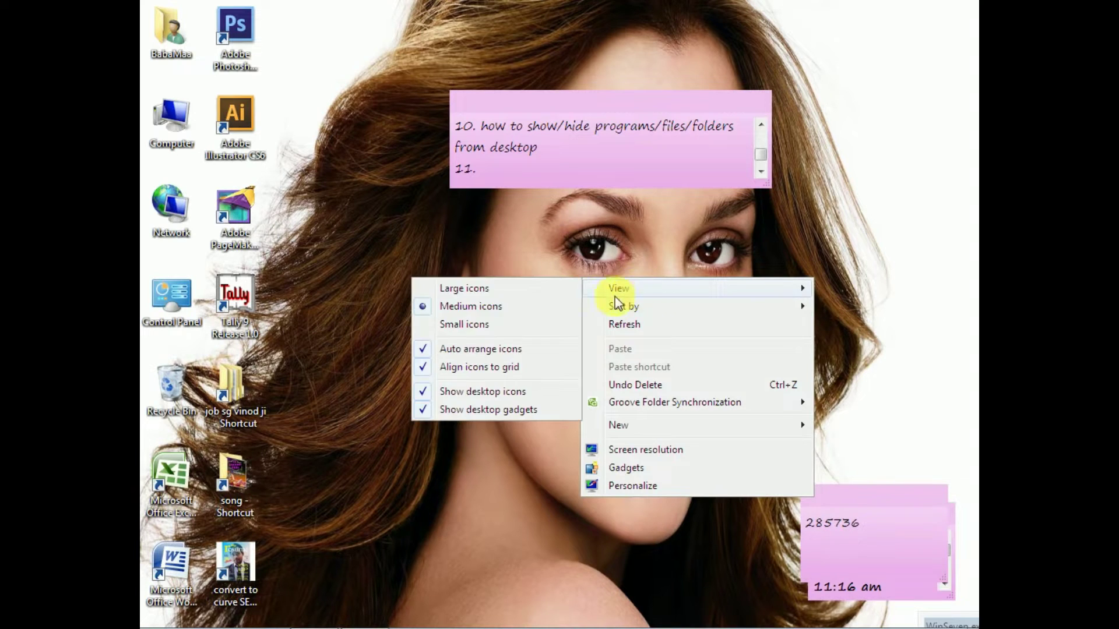
click(483, 348)
right_click(466, 302)
mouse_move(582, 311)
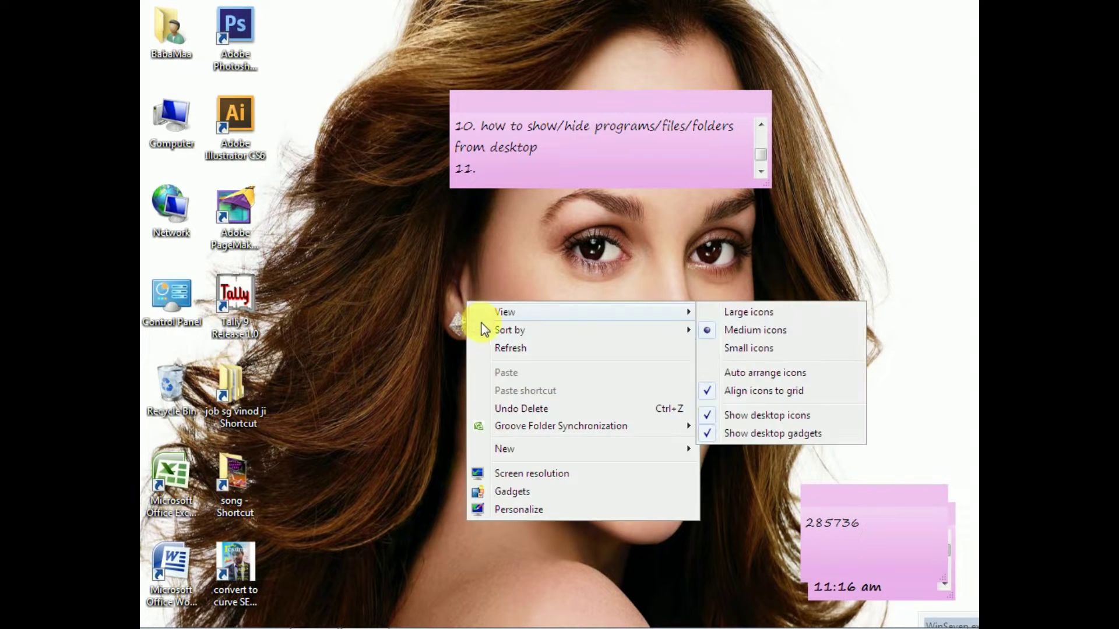
click(718, 391)
right_click(570, 306)
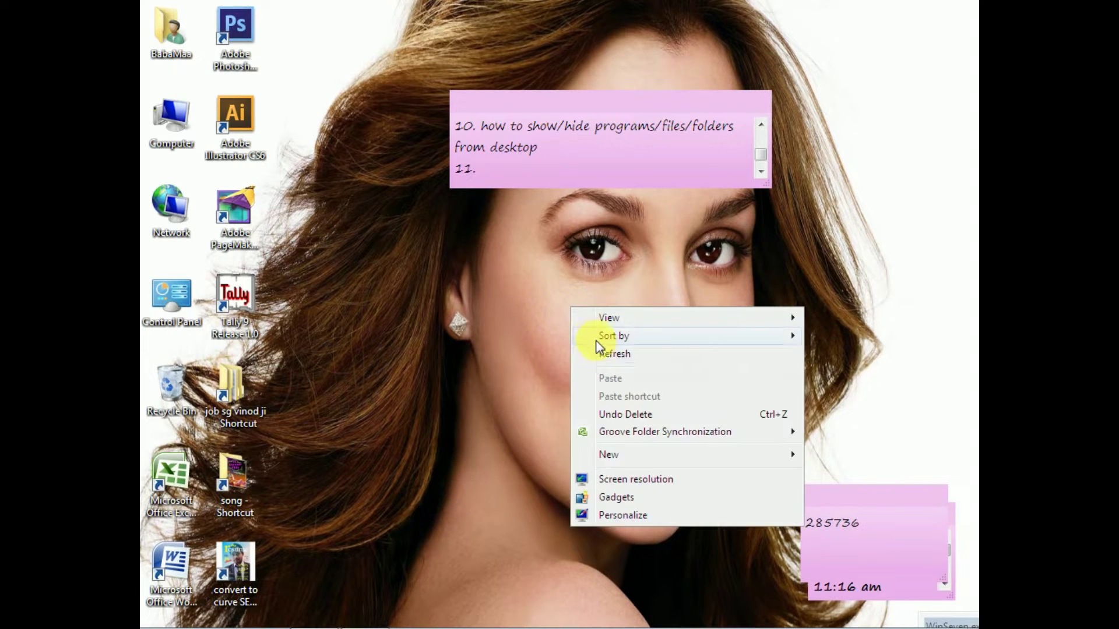
click(606, 353)
Narrow the Windows 7 topics note and place it along the desktop's right edge above the other notes
click(460, 151)
drag(460, 151, 624, 151)
drag(704, 110, 885, 174)
drag(942, 226, 935, 201)
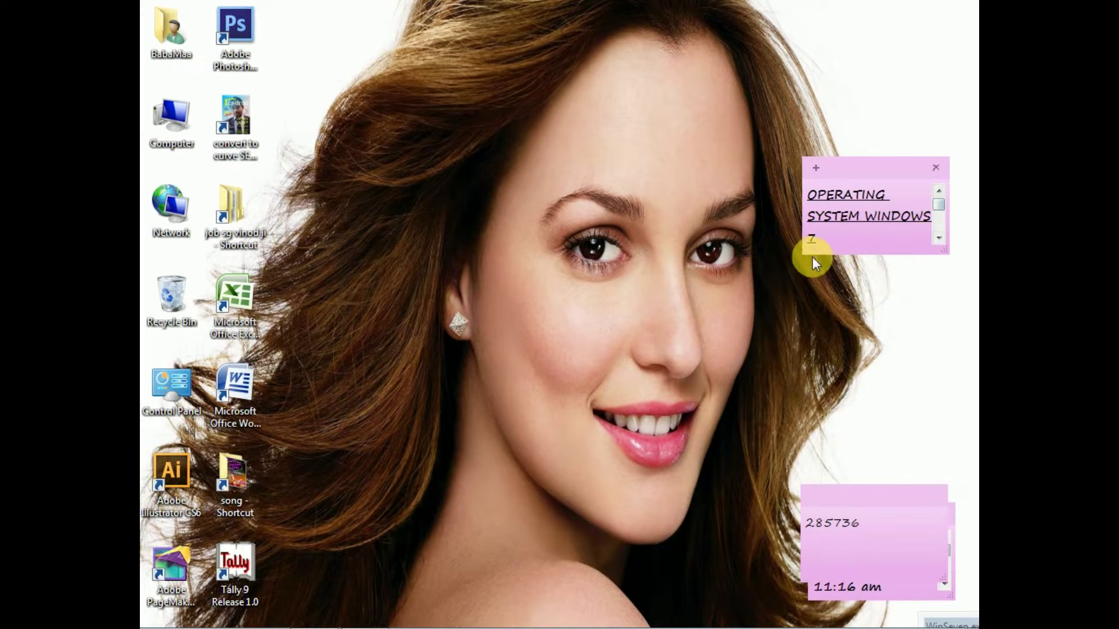
In the enlarged topics note, enter item 11 as "how to arrange all files/folders/programs on desktop", underline it, and narrow the note again
drag(804, 254, 391, 478)
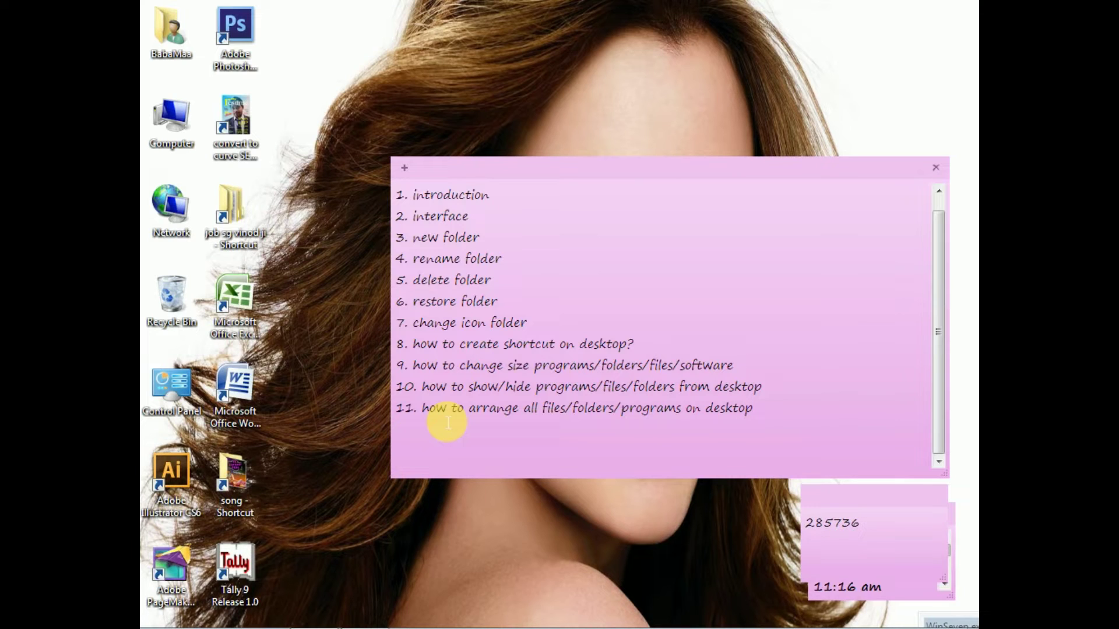
drag(767, 424, 405, 423)
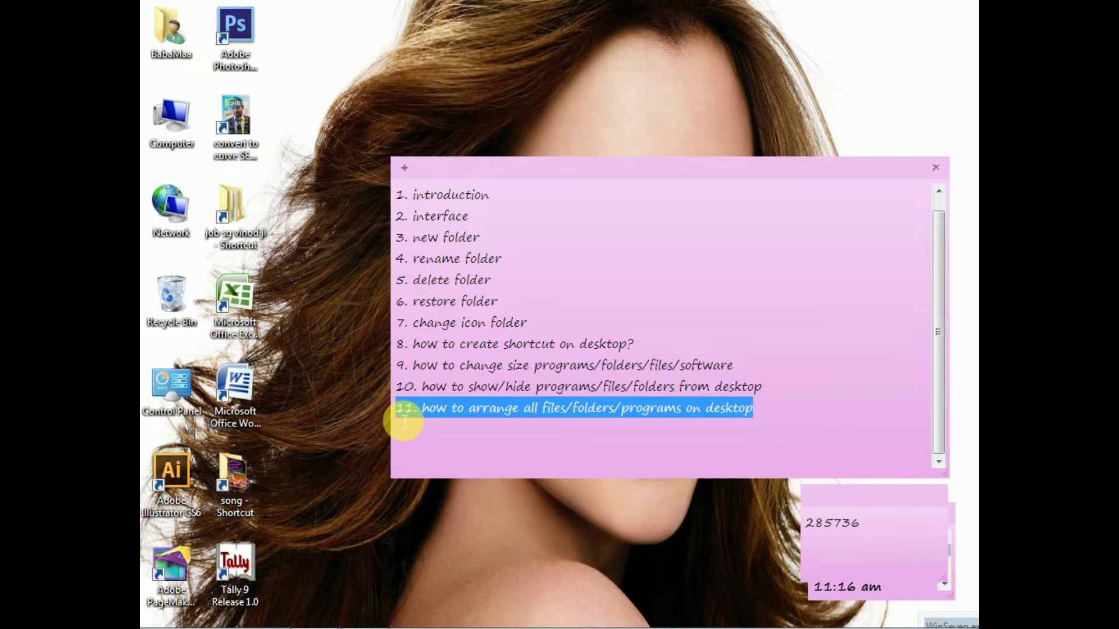
key(ctrl+i)
key(ctrl+i)
key(ctrl+u)
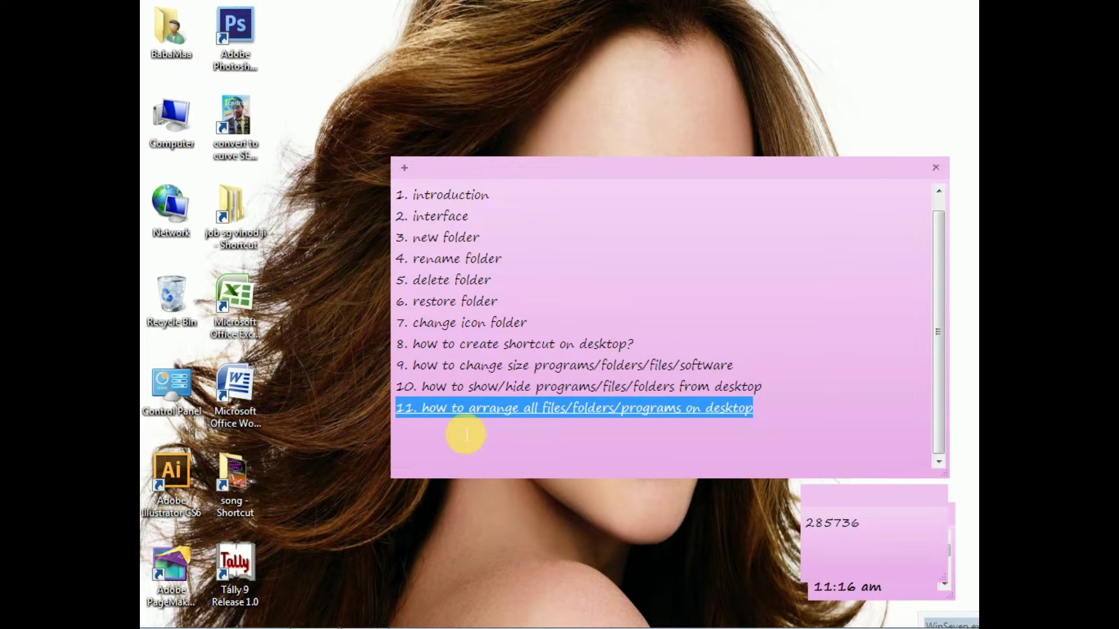
click(483, 426)
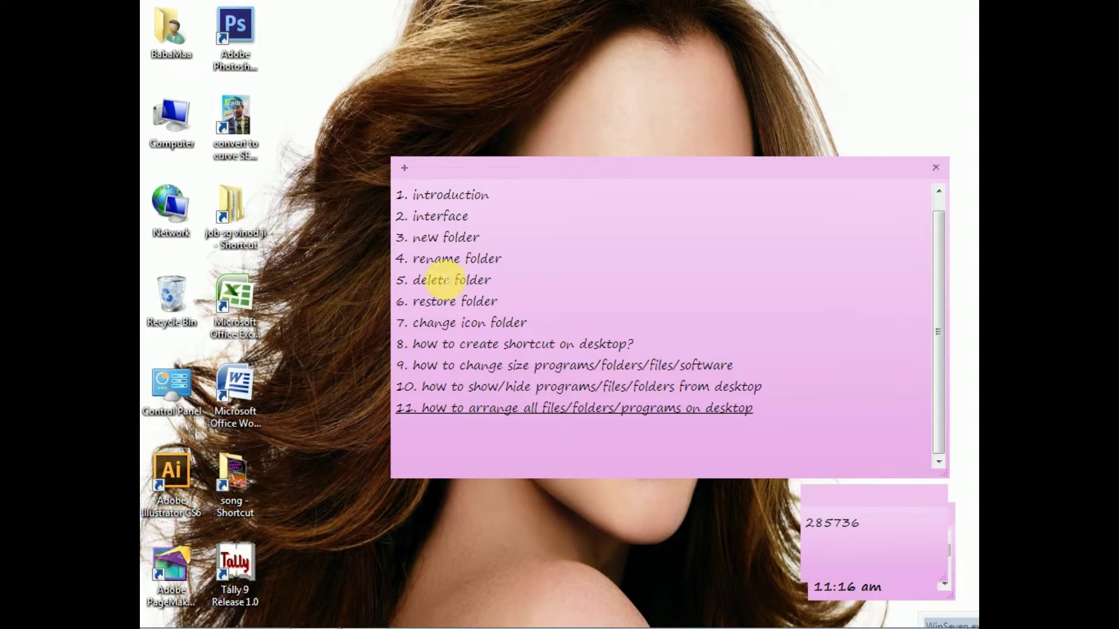
drag(392, 295, 838, 292)
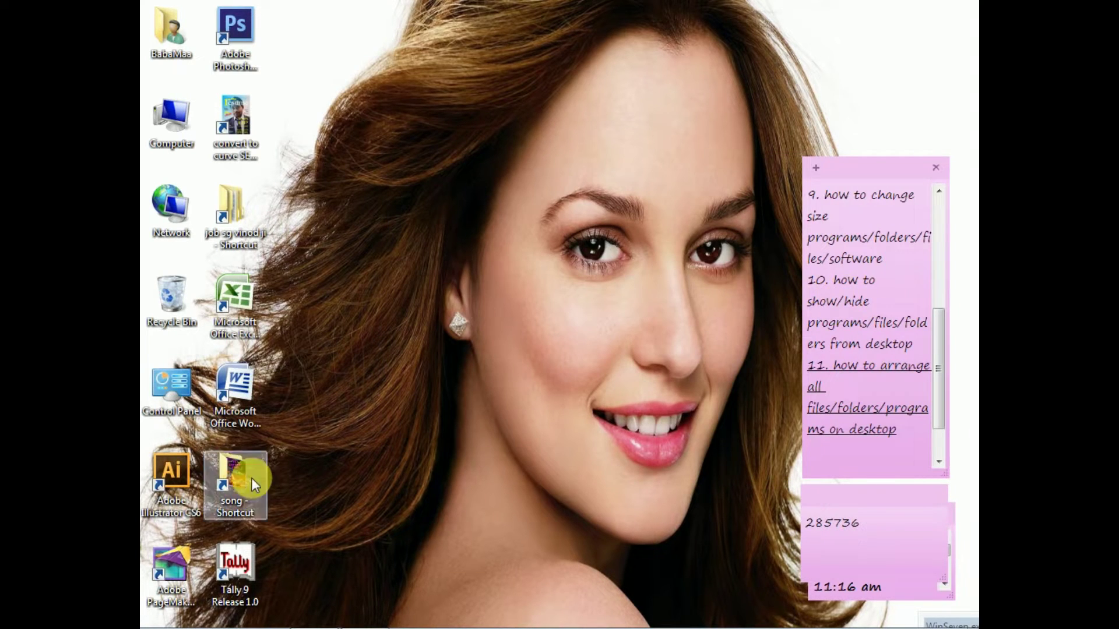
click(171, 616)
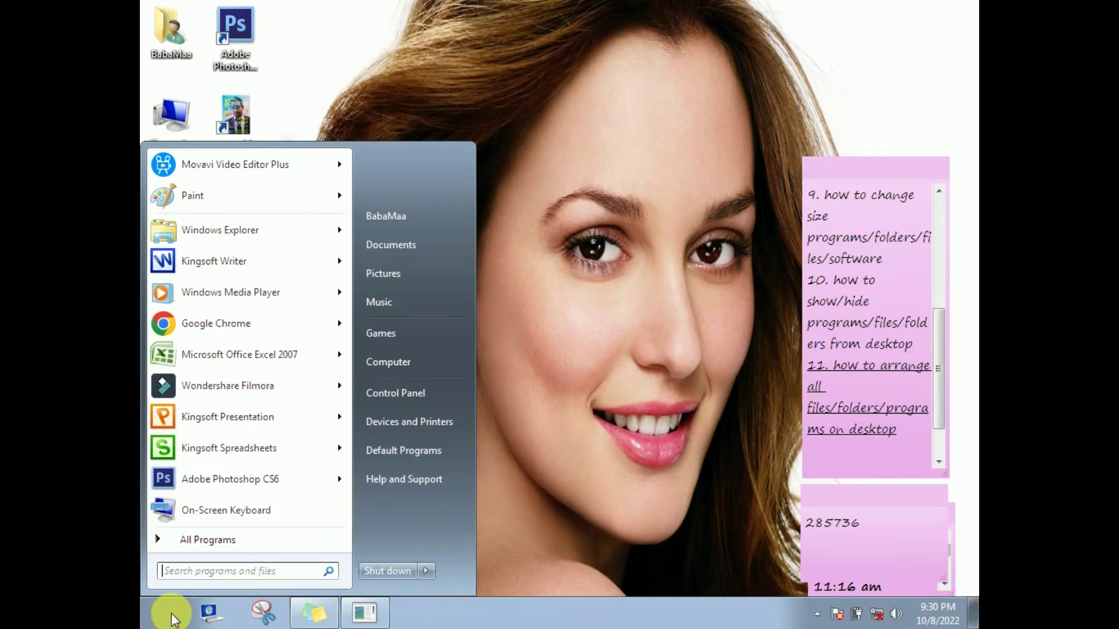
right_click(226, 390)
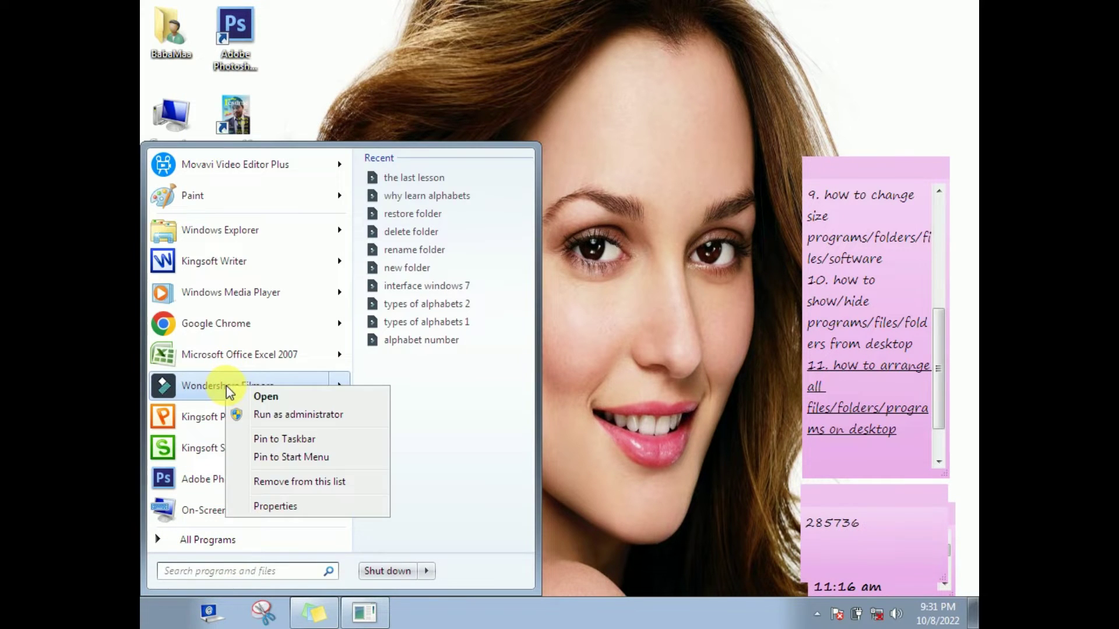
click(574, 422)
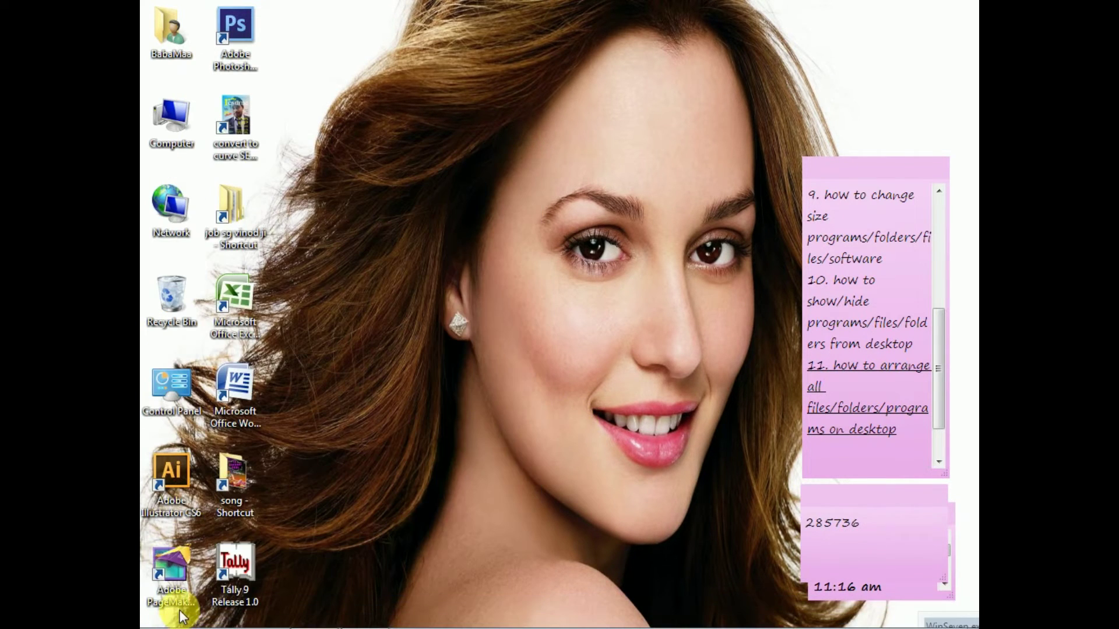
Create a desktop shortcut for Paint from the Accessories programs
click(157, 612)
click(224, 540)
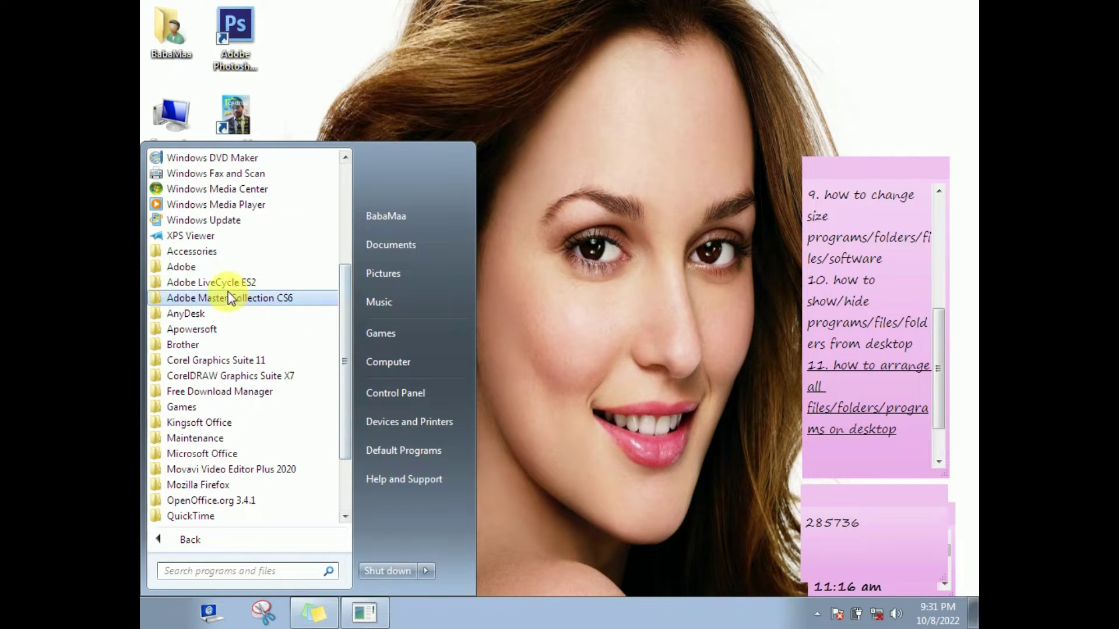
click(218, 253)
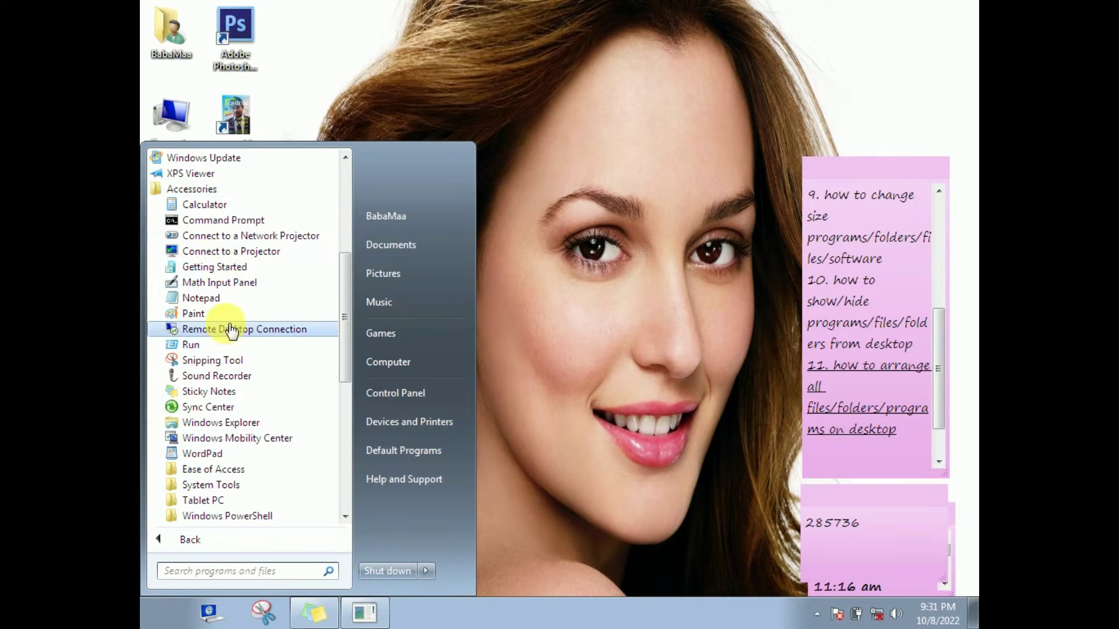
right_click(214, 311)
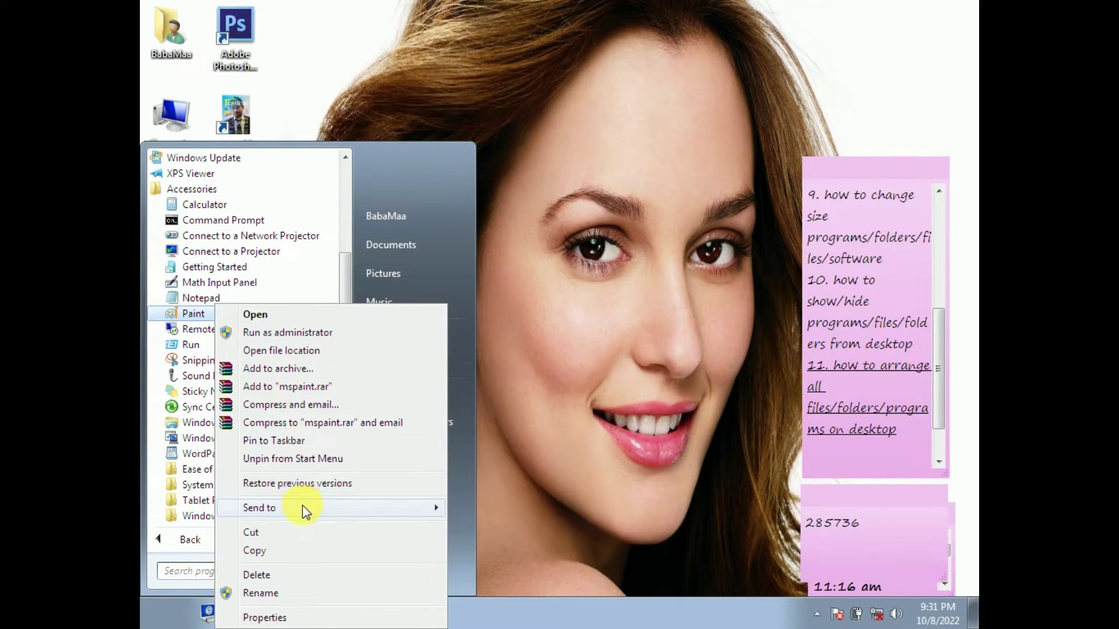
mouse_move(302, 506)
click(490, 530)
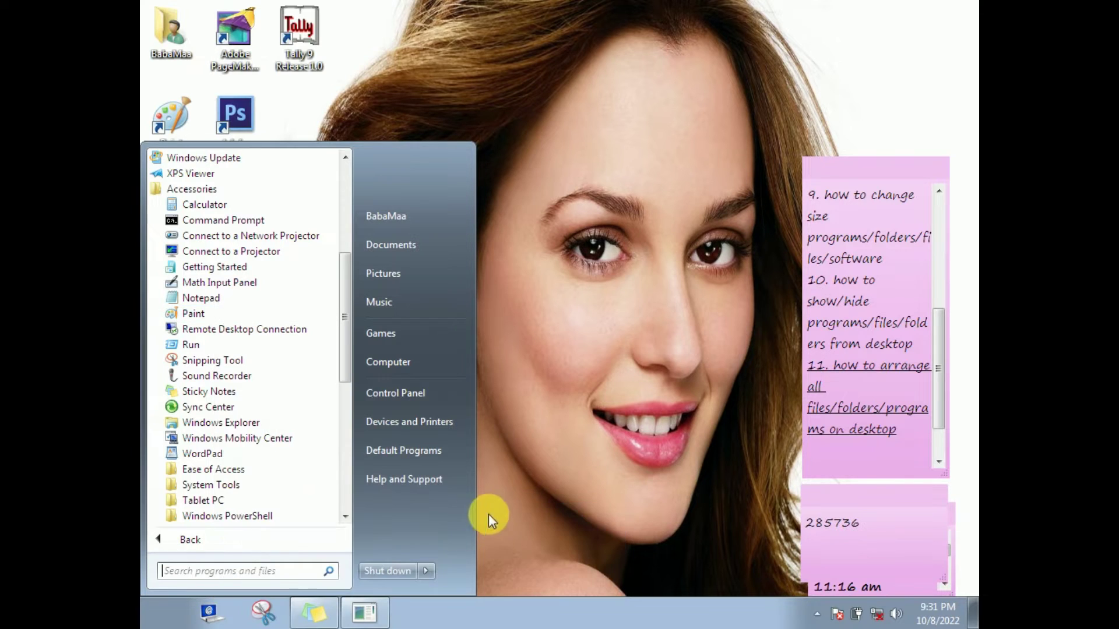
Create a desktop shortcut for the Snipping Tool
right_click(215, 361)
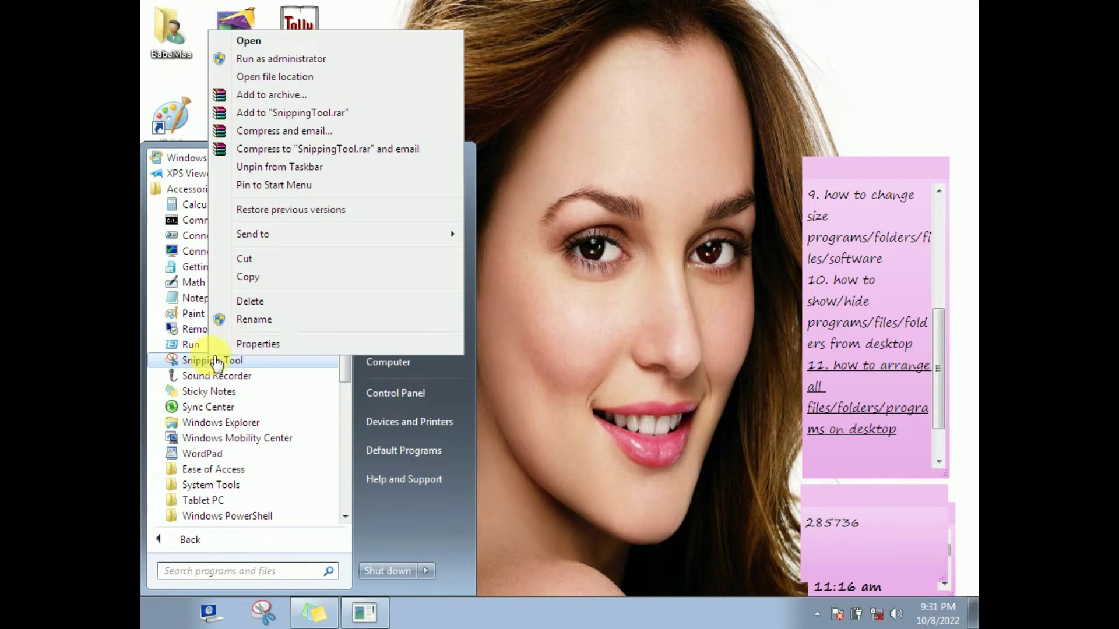
mouse_move(312, 233)
click(498, 250)
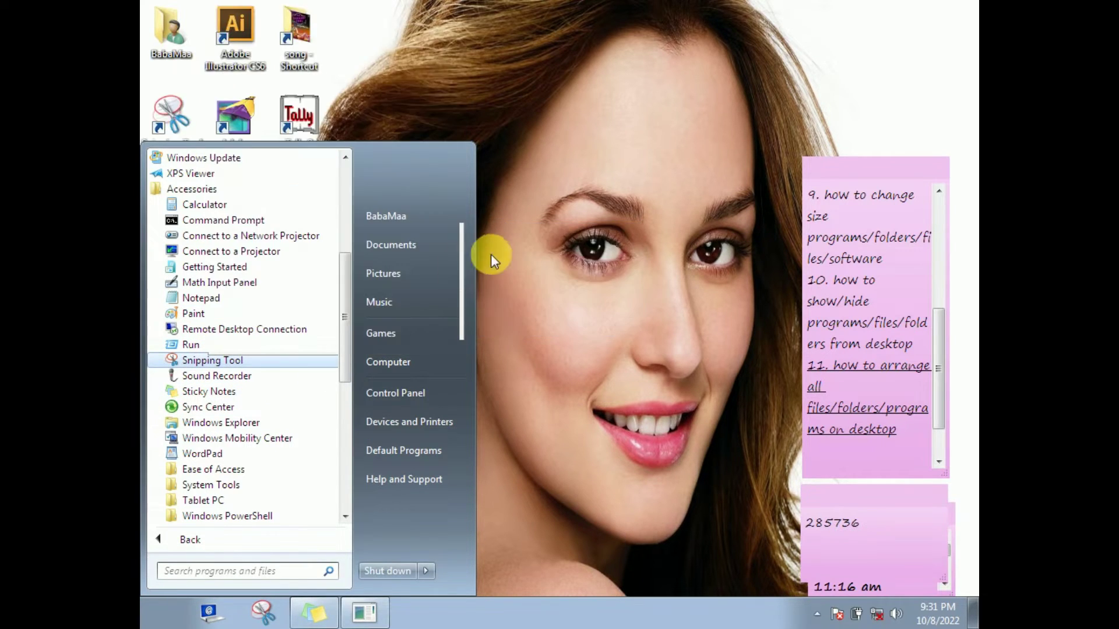
Create a desktop shortcut for WordPad
right_click(230, 457)
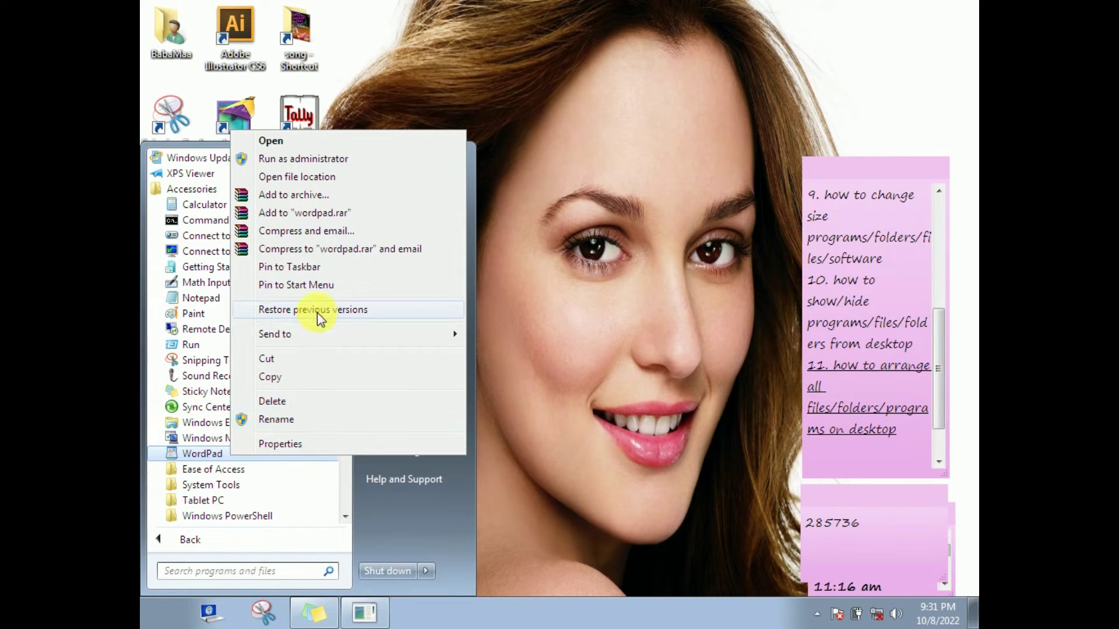
mouse_move(361, 333)
click(501, 357)
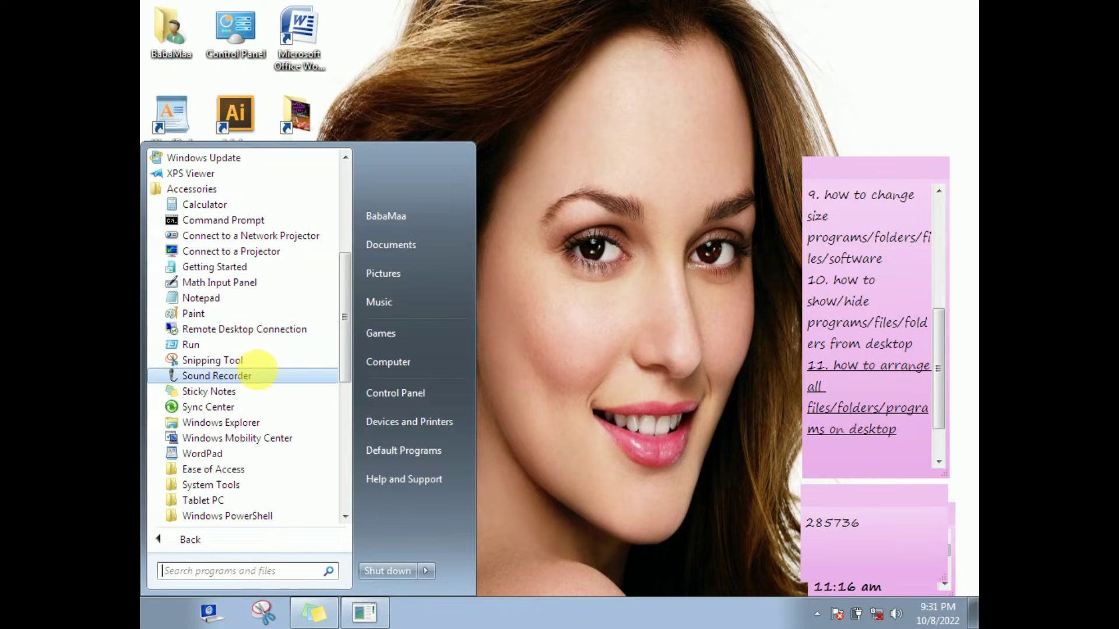
Create a desktop shortcut for Sound Recorder from the Accessories programs
right_click(223, 379)
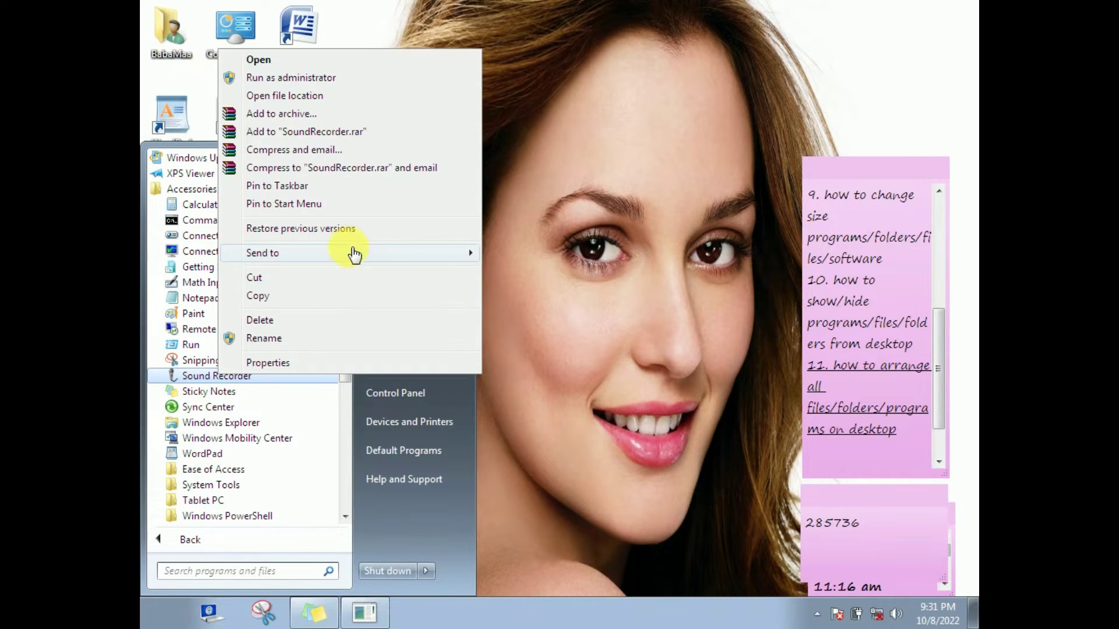
mouse_move(439, 252)
click(505, 273)
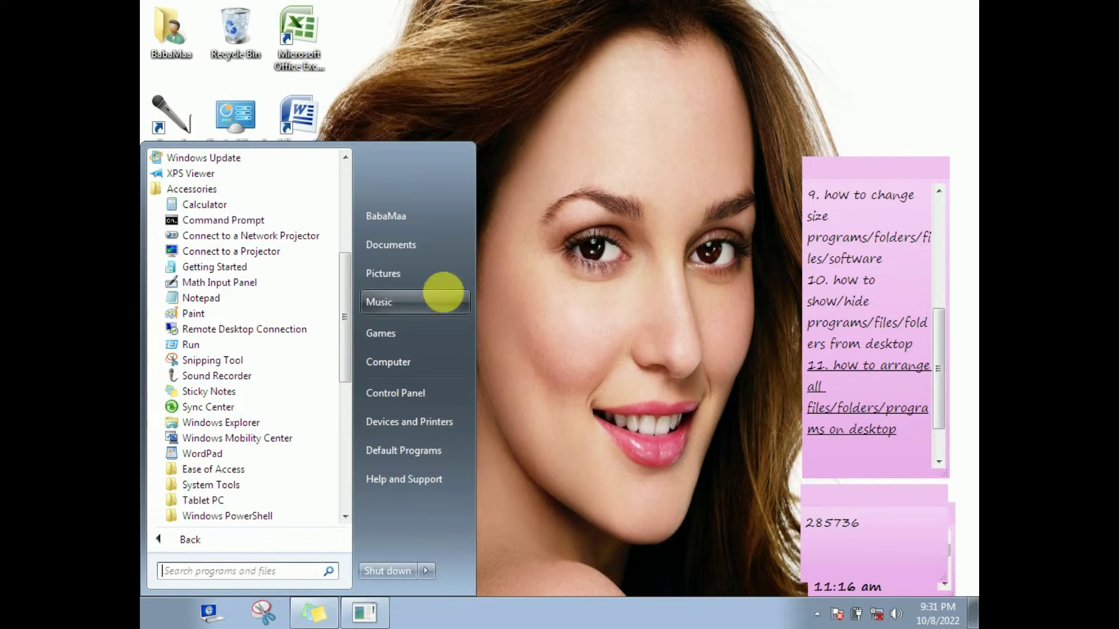
Create a desktop shortcut for the Hindi Typing Tutor Inscript Keyboard Layout program
drag(343, 349, 345, 233)
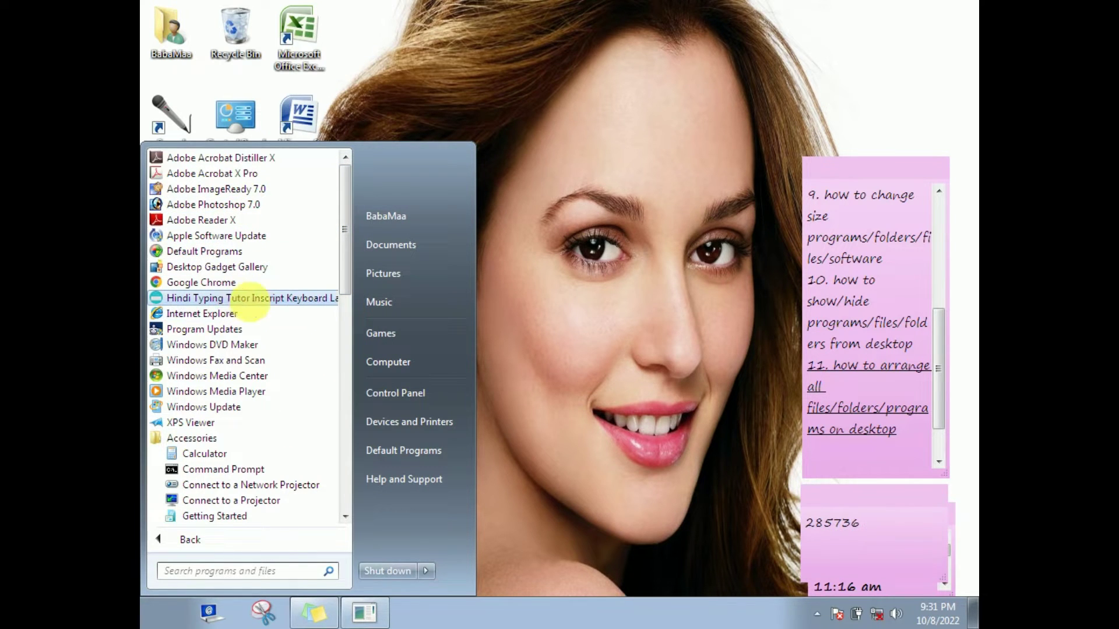
right_click(233, 297)
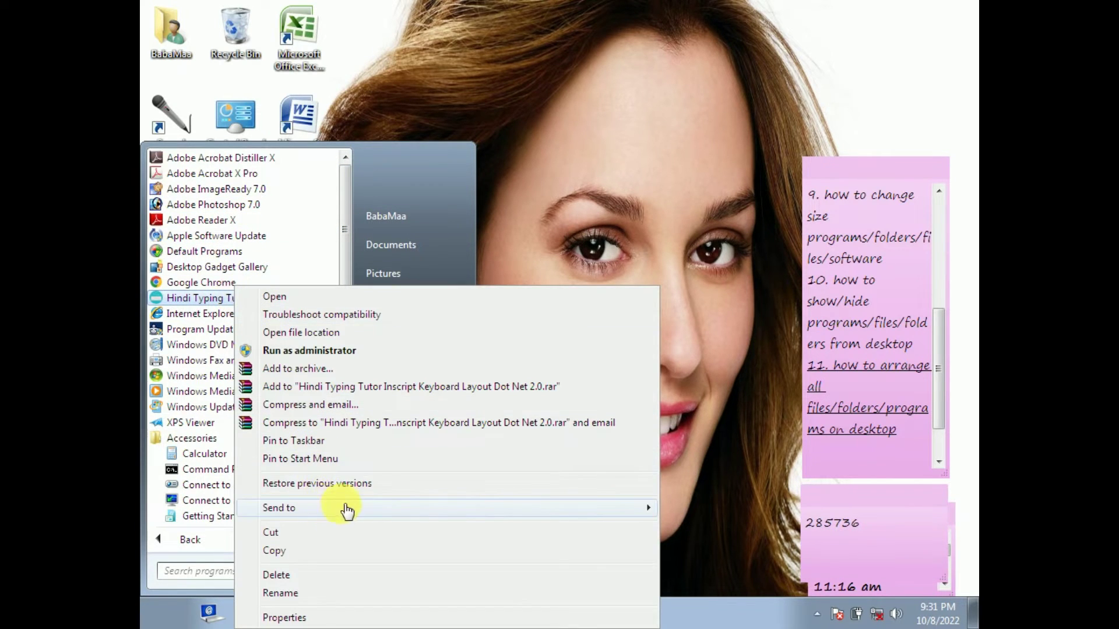
mouse_move(347, 508)
click(705, 524)
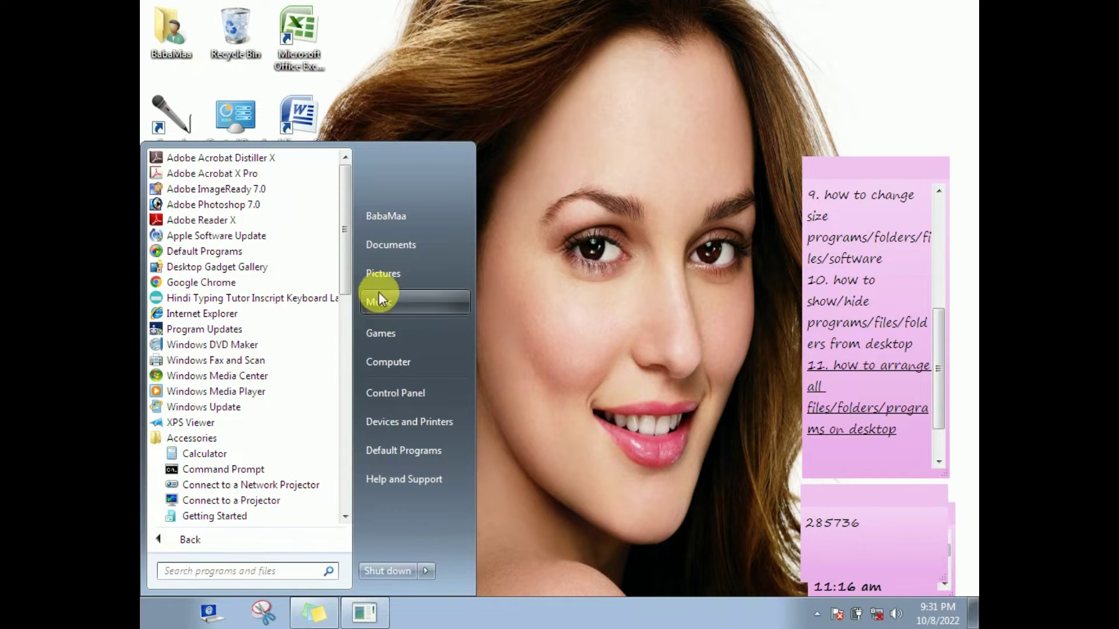
Create a desktop shortcut for the regular Mozilla Firefox entry in the Mozilla Firefox program folder
drag(342, 242, 334, 469)
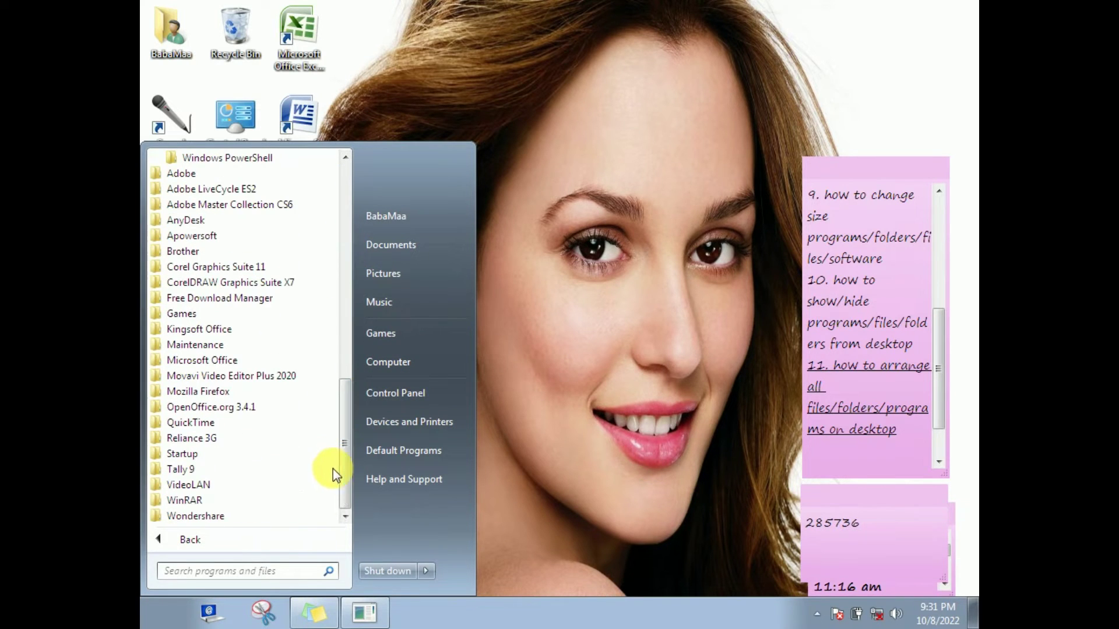
click(228, 391)
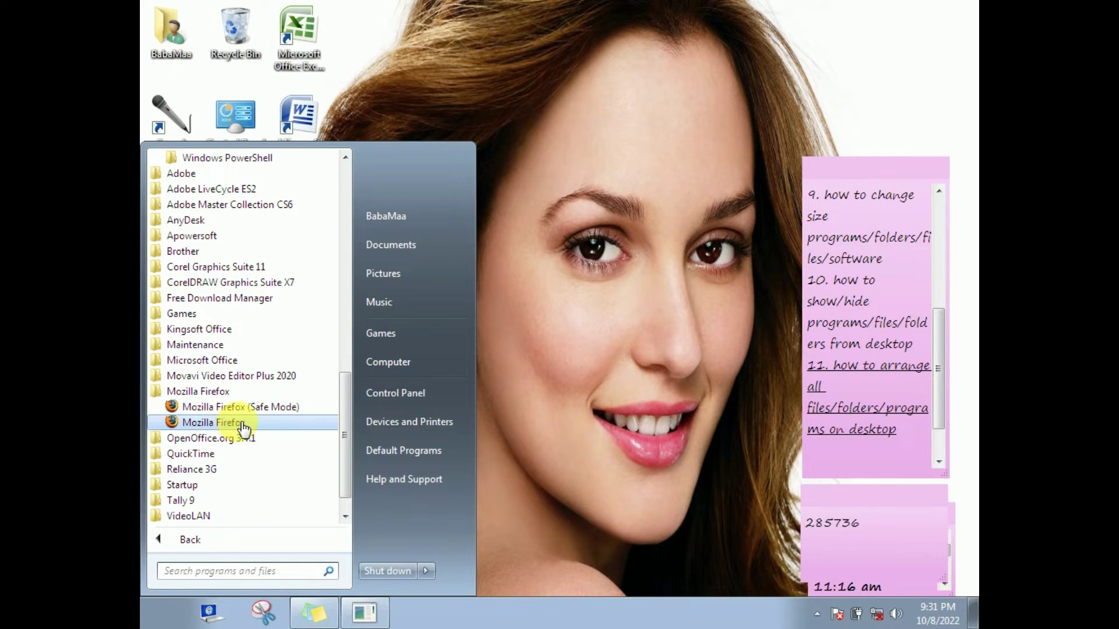
right_click(236, 422)
mouse_move(375, 301)
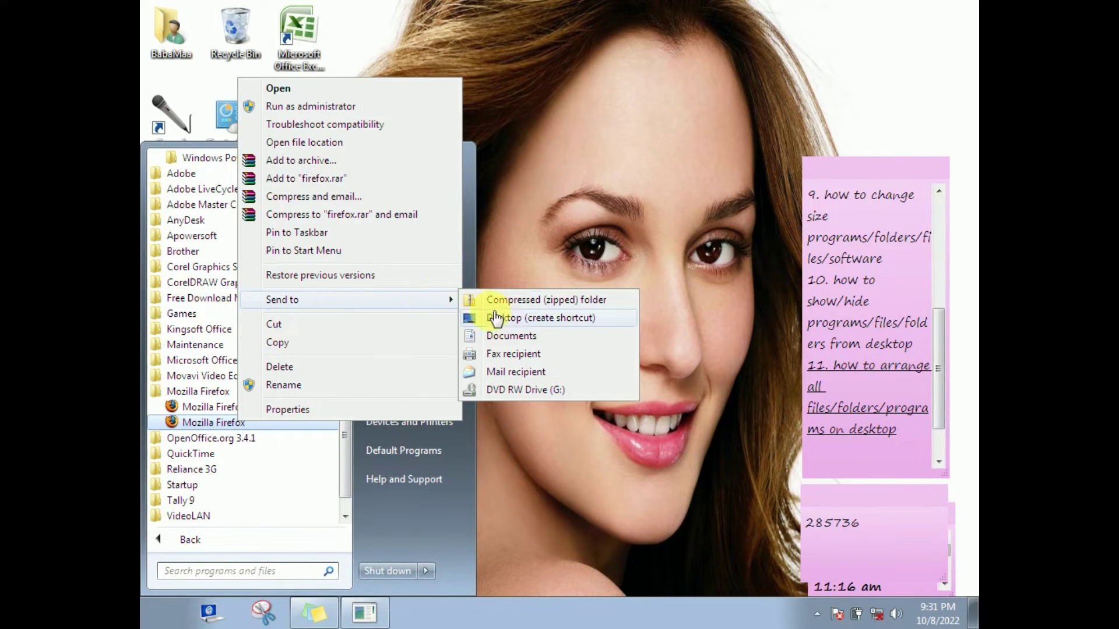
click(512, 327)
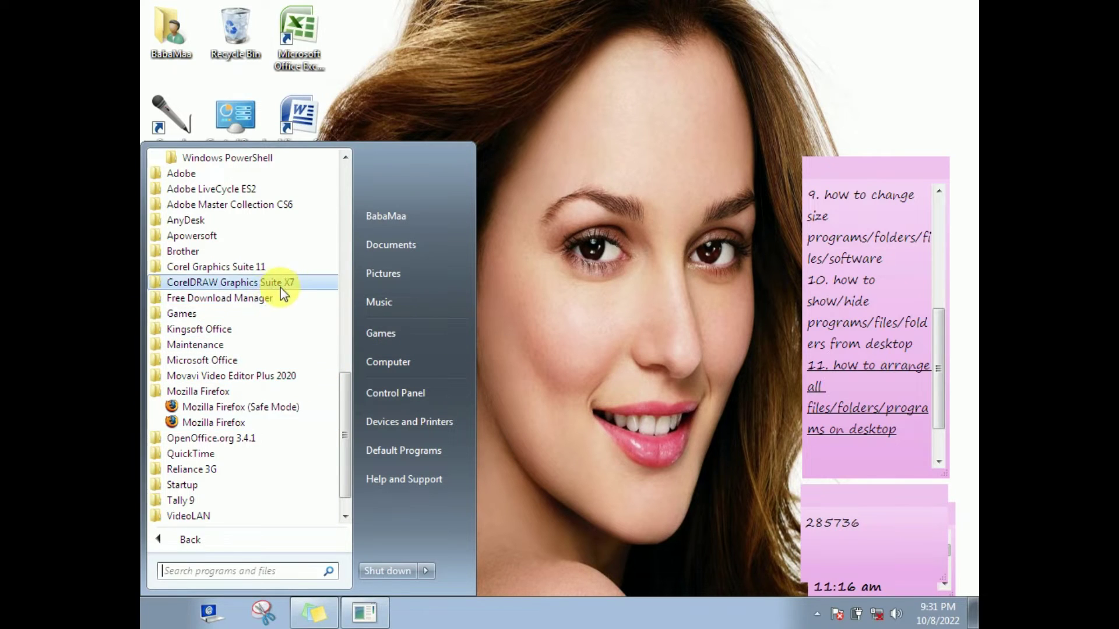
Create a desktop shortcut for Chess Titans from the Games folder and return to the desktop
click(217, 315)
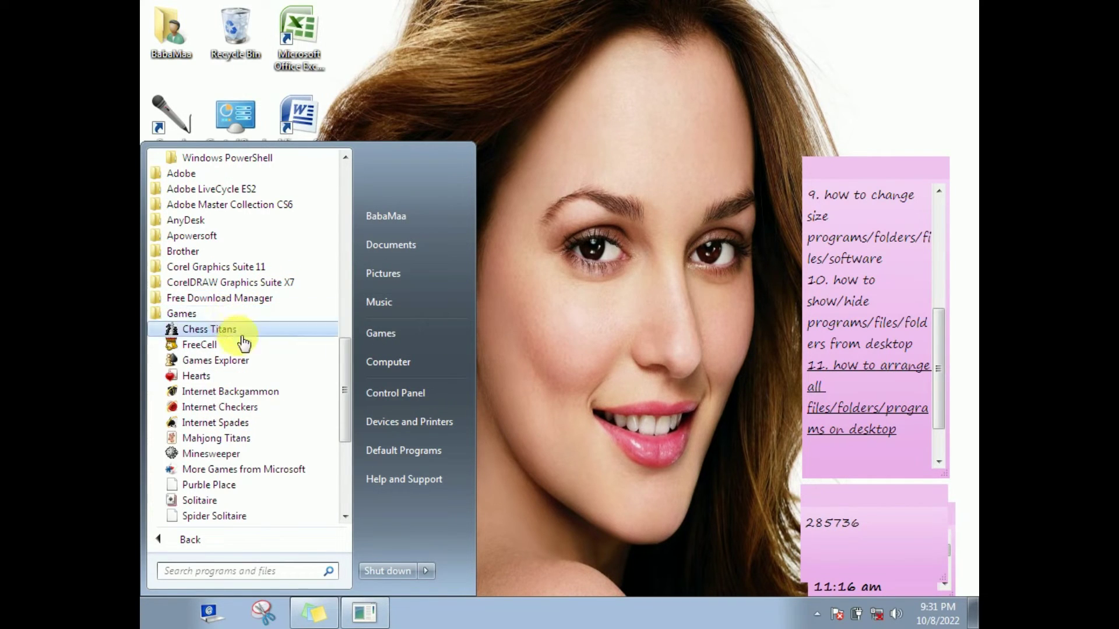
right_click(221, 331)
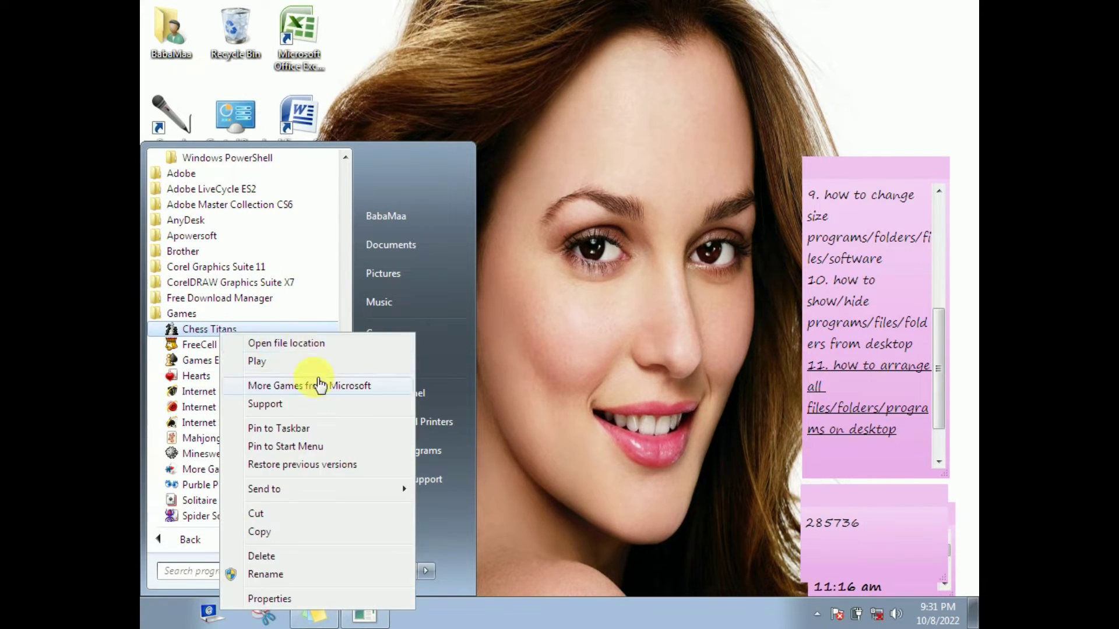
mouse_move(316, 489)
click(483, 507)
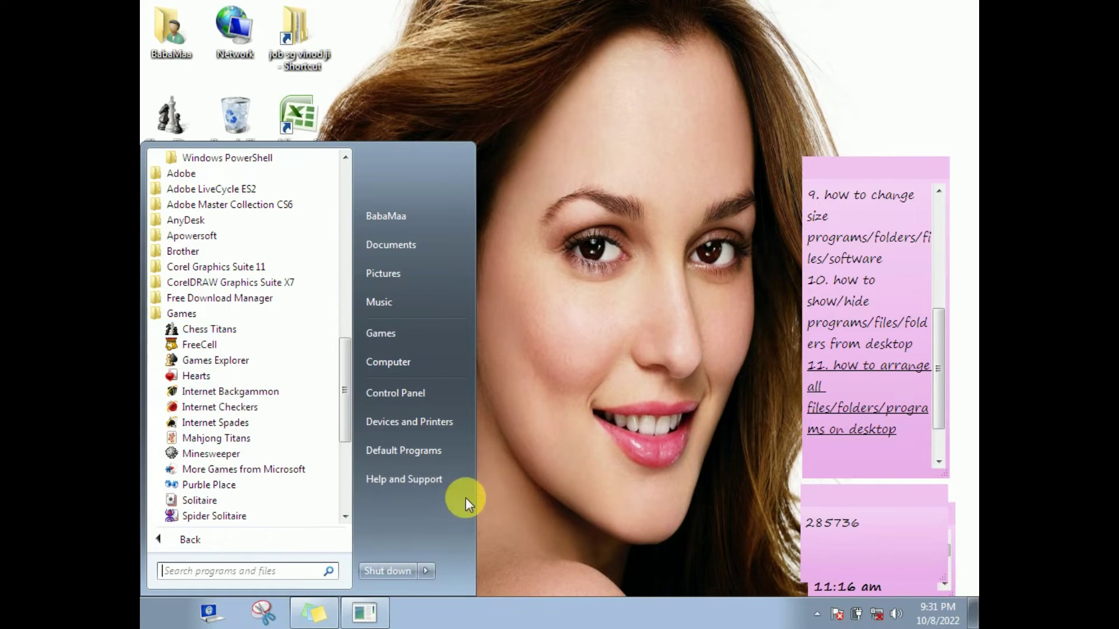
click(530, 421)
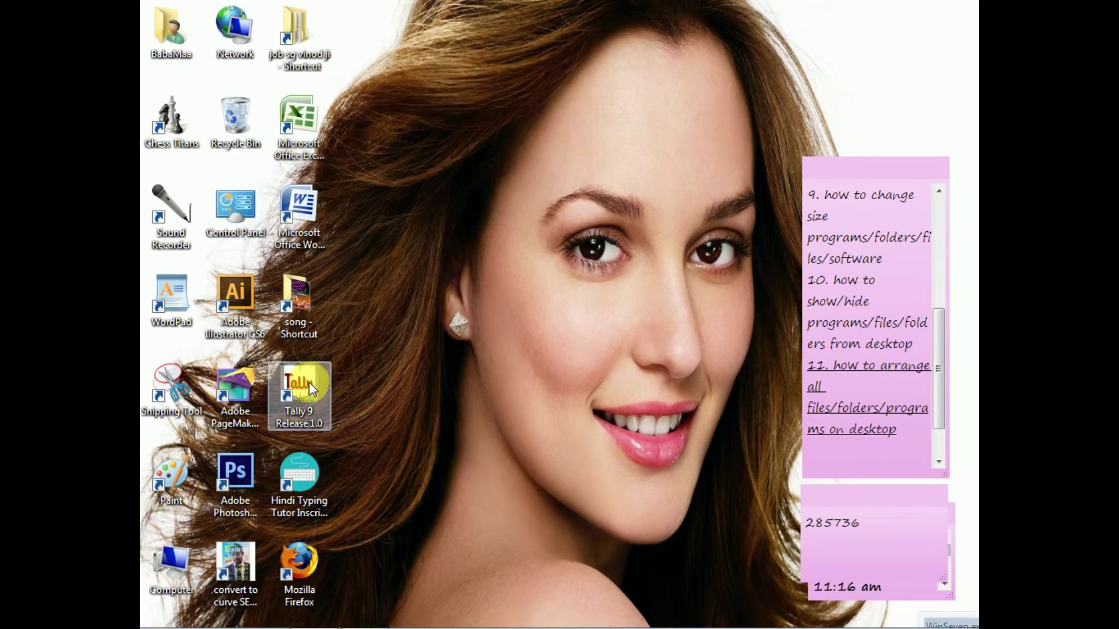
Move the Tally 9, Excel, song and job folder shortcuts out of the icon columns, and shorten the topics note to clear space above it
drag(799, 82, 794, 78)
drag(327, 129, 774, 238)
drag(887, 161, 885, 424)
drag(325, 303, 895, 220)
click(301, 35)
drag(300, 44, 649, 58)
Scatter the Word, Control Panel, Recycle Bin and Network icons freely over the face in the wallpaper
drag(310, 208, 682, 380)
click(257, 221)
drag(430, 211, 662, 185)
click(247, 131)
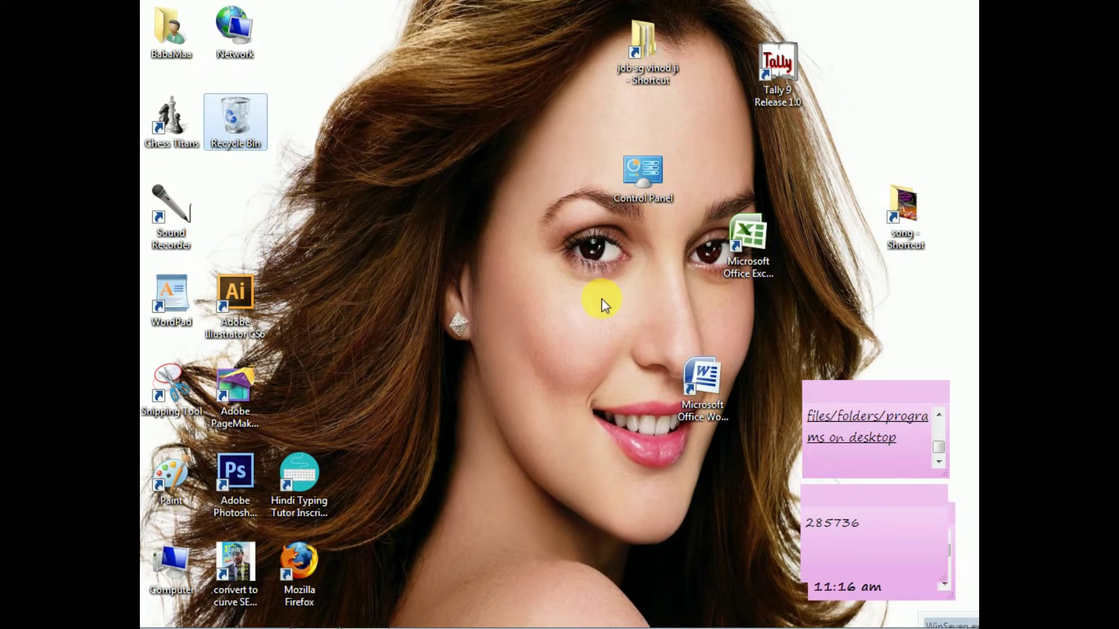
drag(601, 299, 602, 298)
click(250, 41)
drag(516, 114, 516, 115)
Scatter the Chess Titans, Hindi Typing Tutor, Photoshop, Illustrator, WordPad and PageMaker icons to irregular spots around the wallpaper face
drag(170, 122, 835, 292)
drag(334, 471, 593, 448)
click(262, 483)
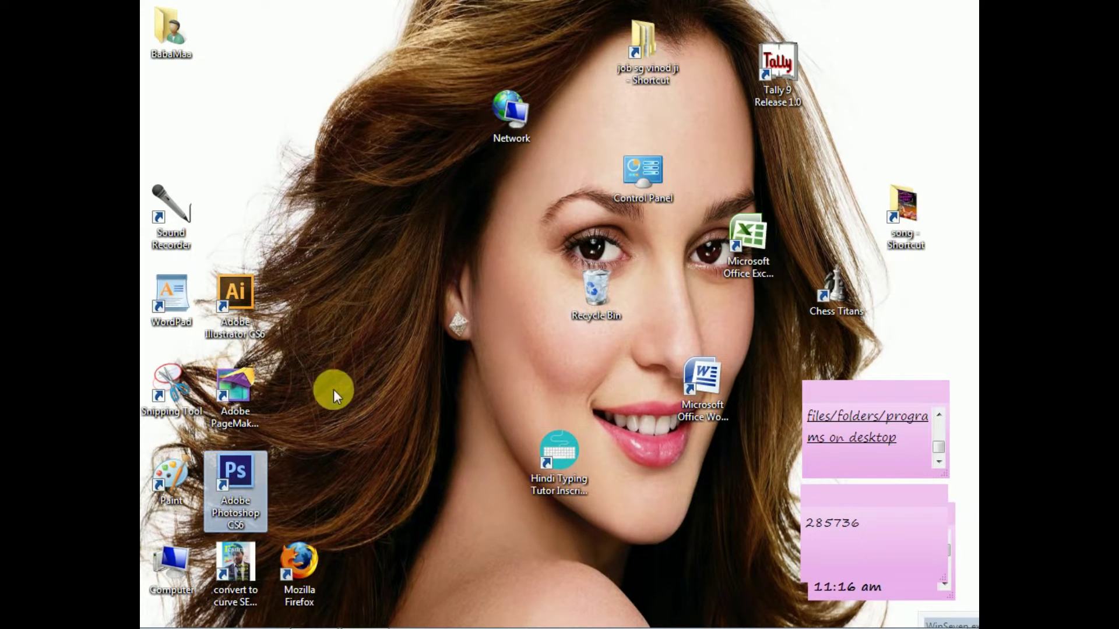
drag(366, 96, 366, 97)
drag(236, 292, 440, 277)
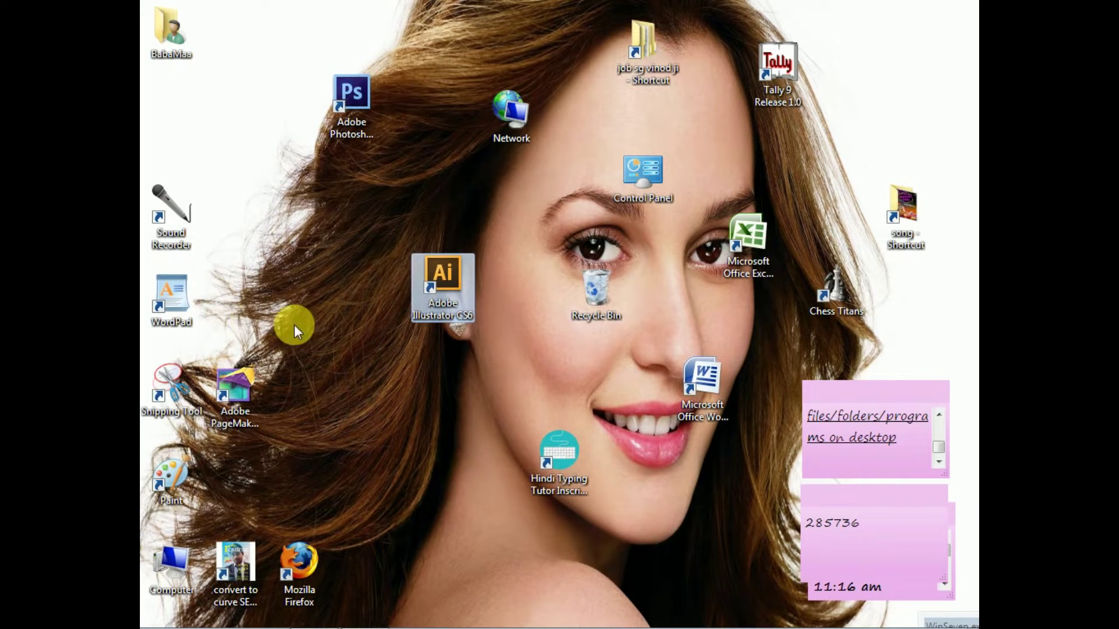
drag(176, 296, 412, 418)
drag(245, 387, 351, 243)
Move Sound Recorder to the wallpaper's chin, Firefox beside WordPad, and the "convert to curve" shortcut below WordPad
click(171, 219)
drag(663, 525, 663, 524)
drag(294, 554, 315, 390)
drag(310, 565, 312, 383)
click(254, 550)
drag(379, 551, 473, 528)
Scatter the remaining Computer, Snipping Tool, Paint and user folder icons out of their original column
click(190, 558)
drag(447, 100, 437, 96)
drag(178, 389, 256, 200)
click(176, 466)
drag(299, 492, 299, 493)
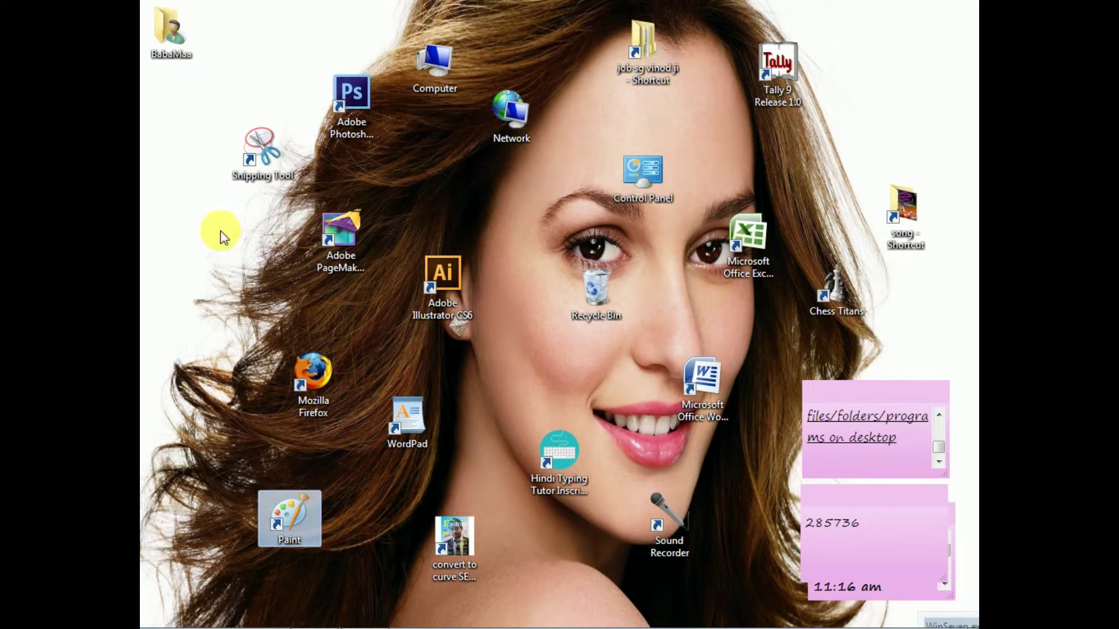
drag(165, 37, 184, 328)
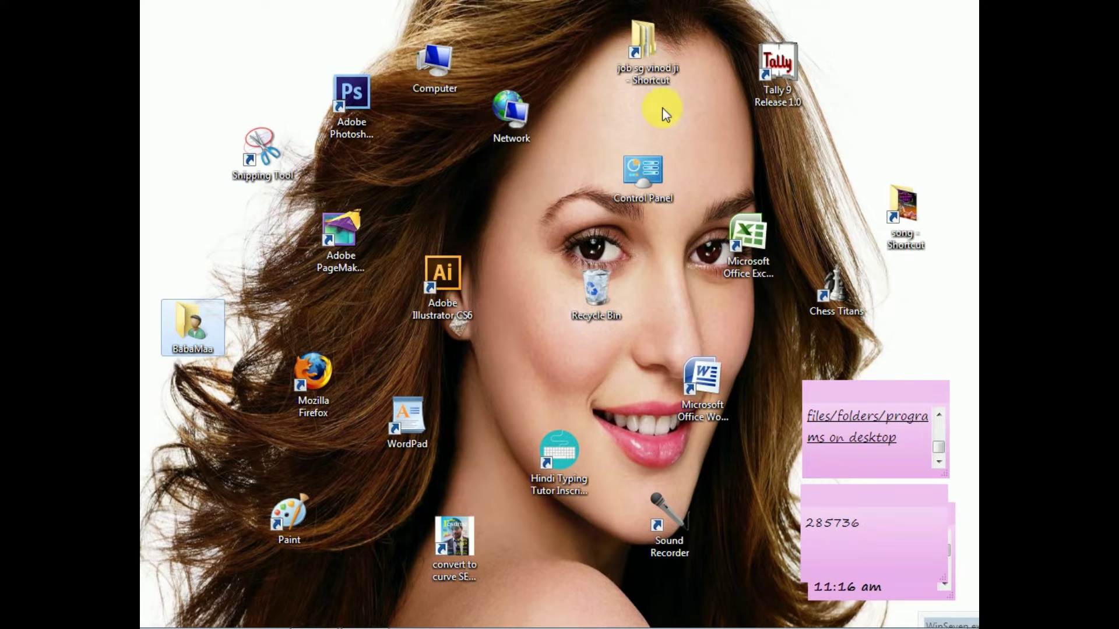
Nudge Computer and Illustrator slightly upward, Network slightly down, and Control Panel slightly away from Network, then clear the selection
click(447, 61)
drag(446, 60, 446, 44)
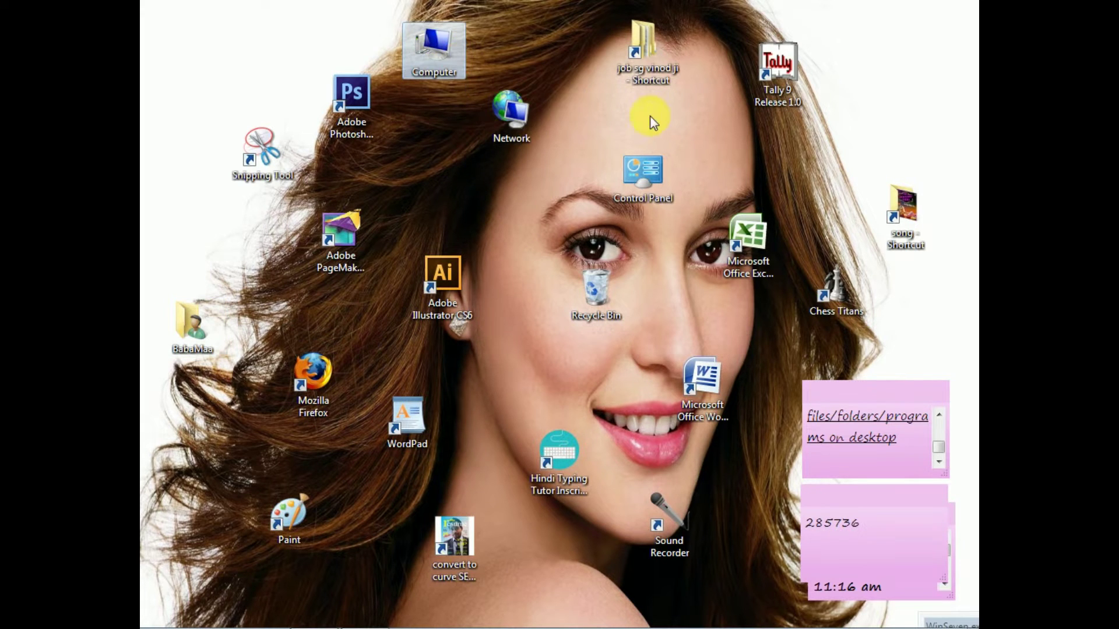
click(524, 132)
drag(524, 131, 533, 168)
drag(645, 173, 670, 165)
drag(442, 288, 440, 258)
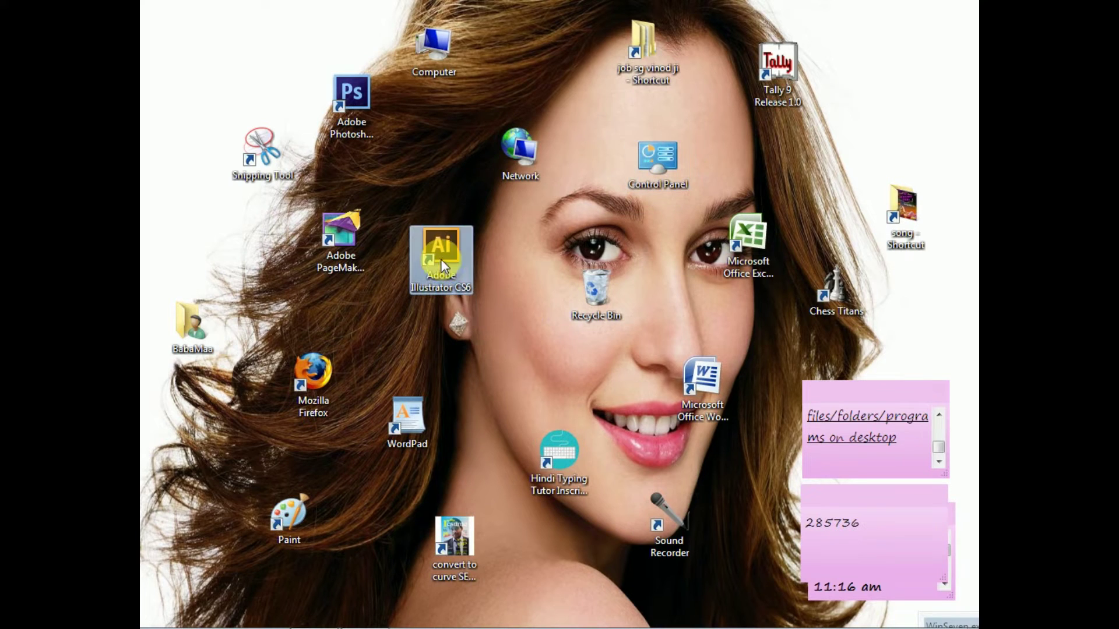
click(463, 178)
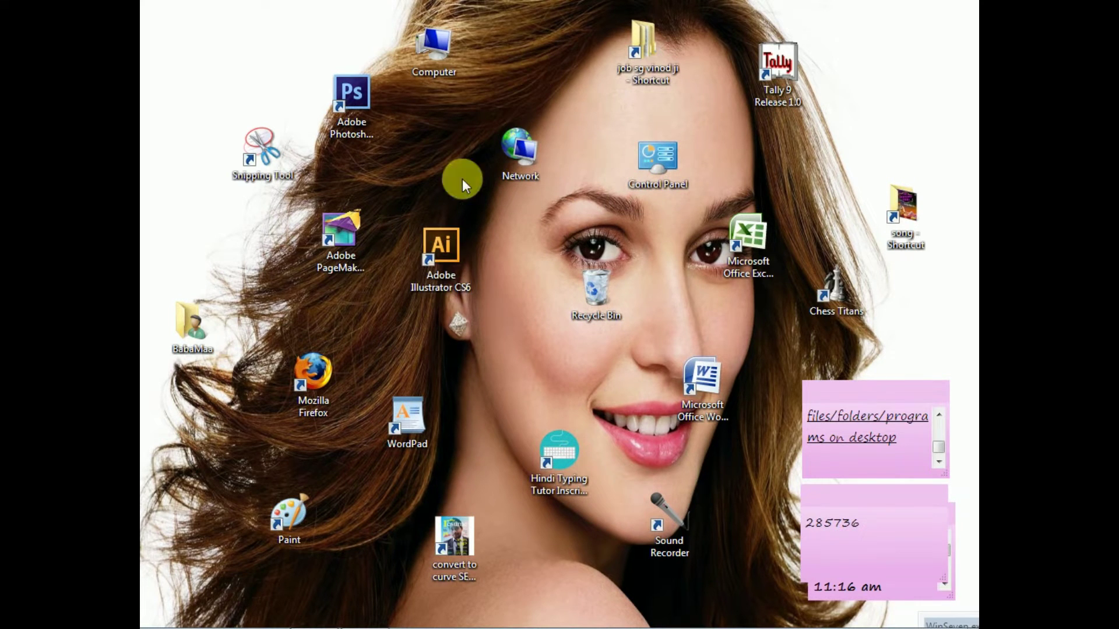
Reposition the Snipping Tool icon above PageMaker and the Photoshop icon beside PageMaker
click(361, 120)
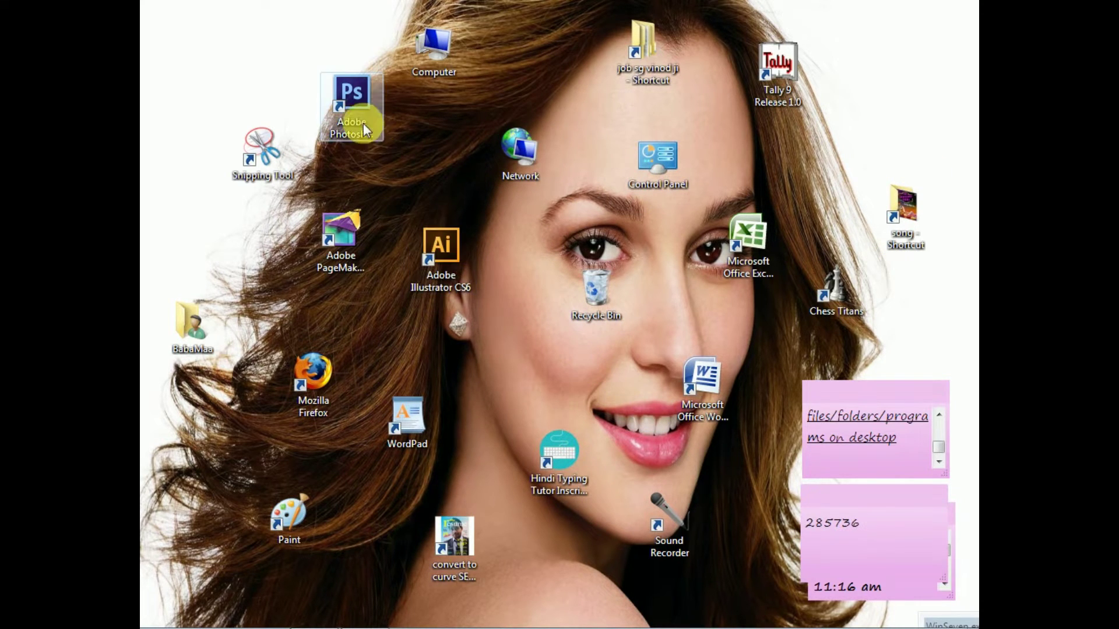
drag(359, 109, 194, 65)
drag(259, 150, 337, 128)
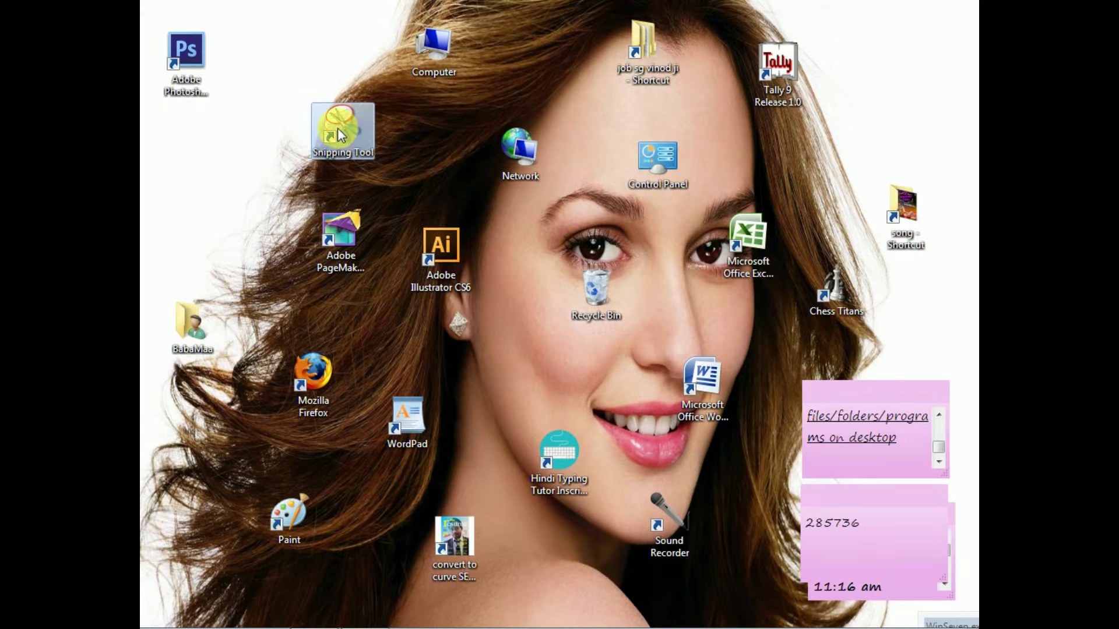
click(199, 49)
drag(261, 217, 259, 216)
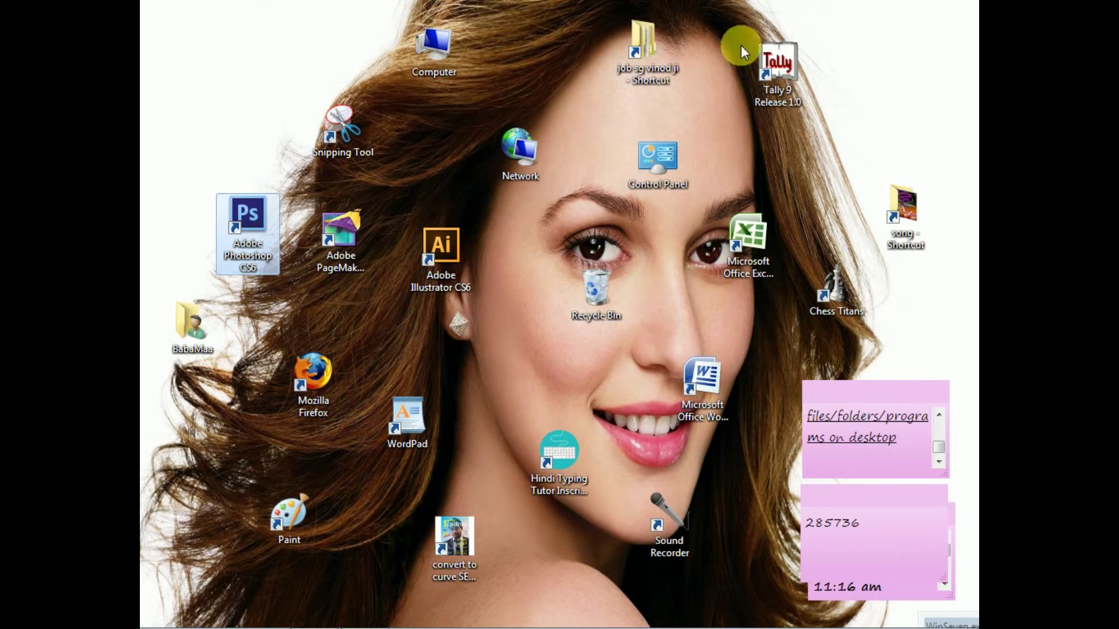
Turn on Auto arrange icons for the desktop to line the scattered icons up in columns
right_click(810, 152)
right_click(583, 104)
click(431, 129)
right_click(431, 128)
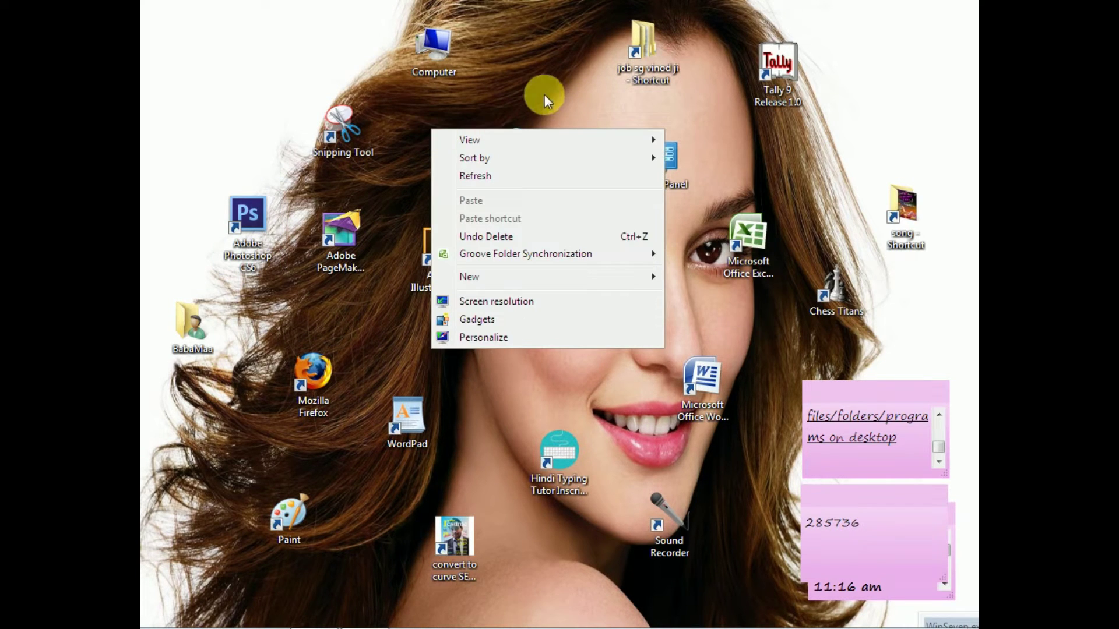
click(540, 61)
right_click(540, 60)
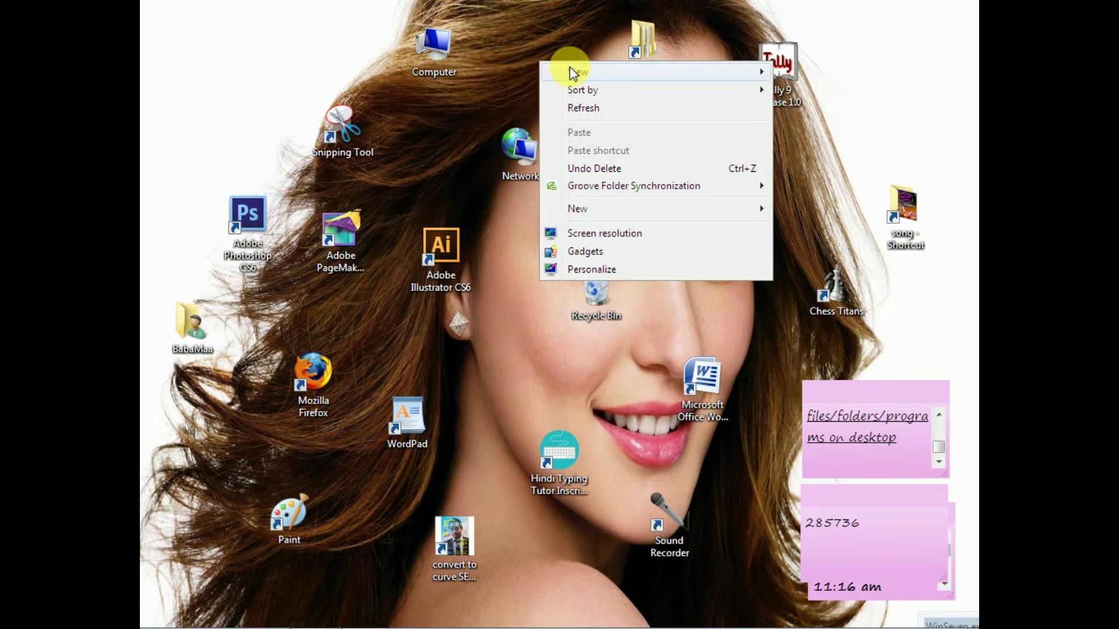
mouse_move(572, 70)
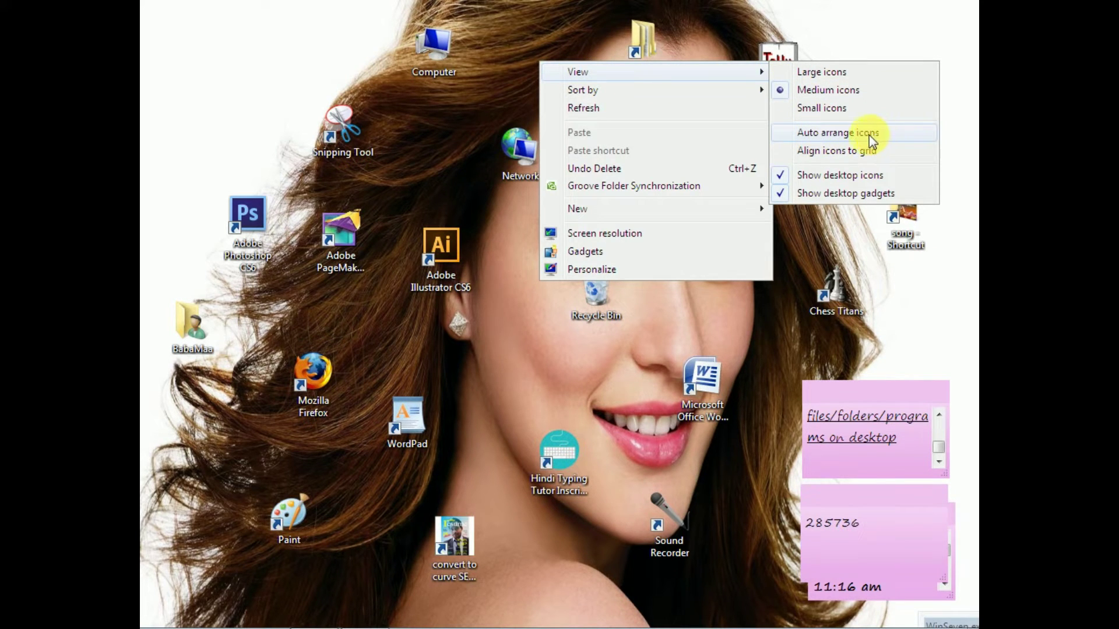
click(818, 138)
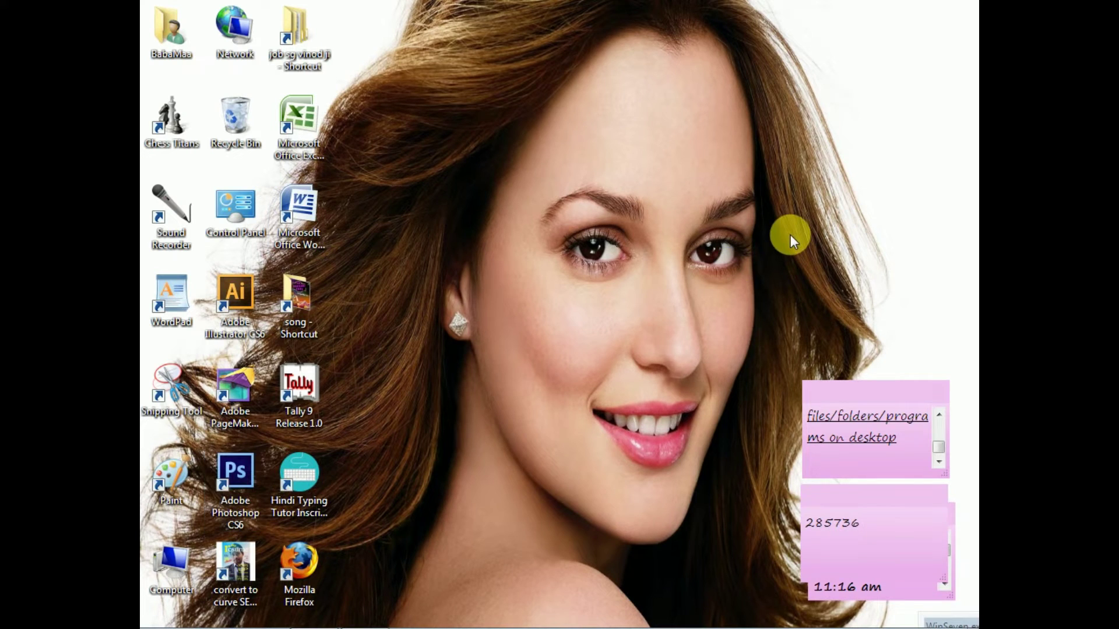
Turn off Auto arrange icons for the desktop
click(309, 213)
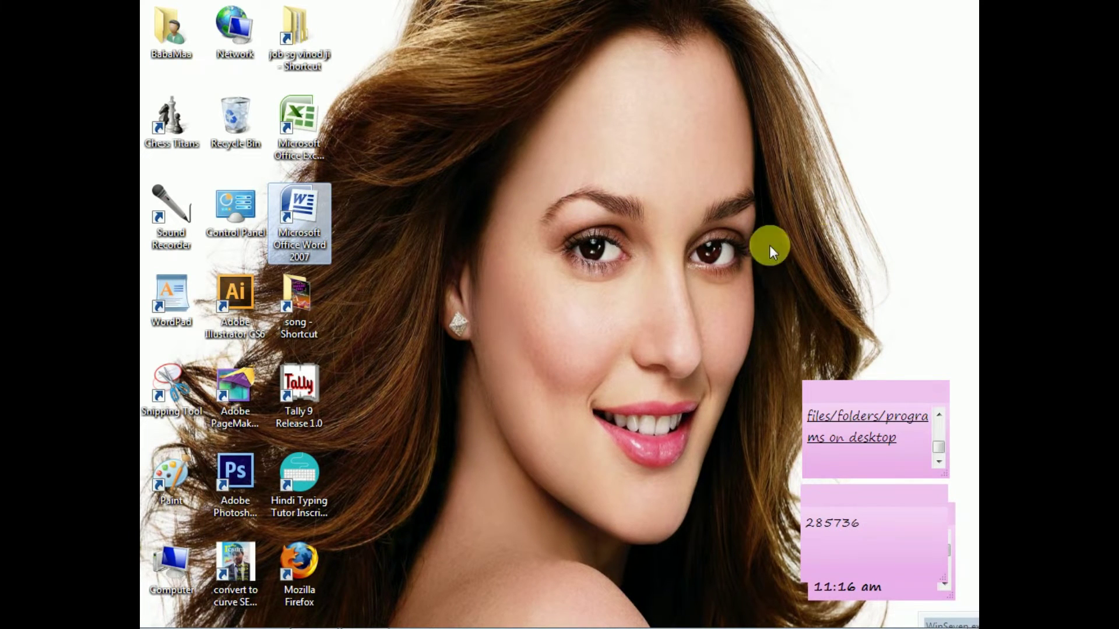
click(322, 290)
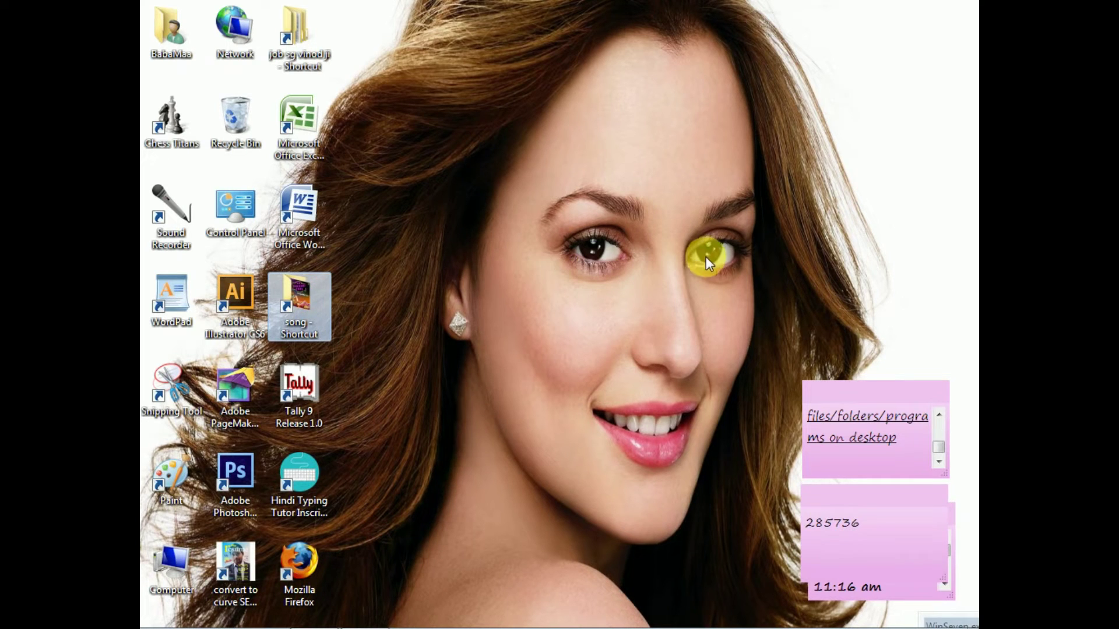
right_click(646, 130)
mouse_move(705, 142)
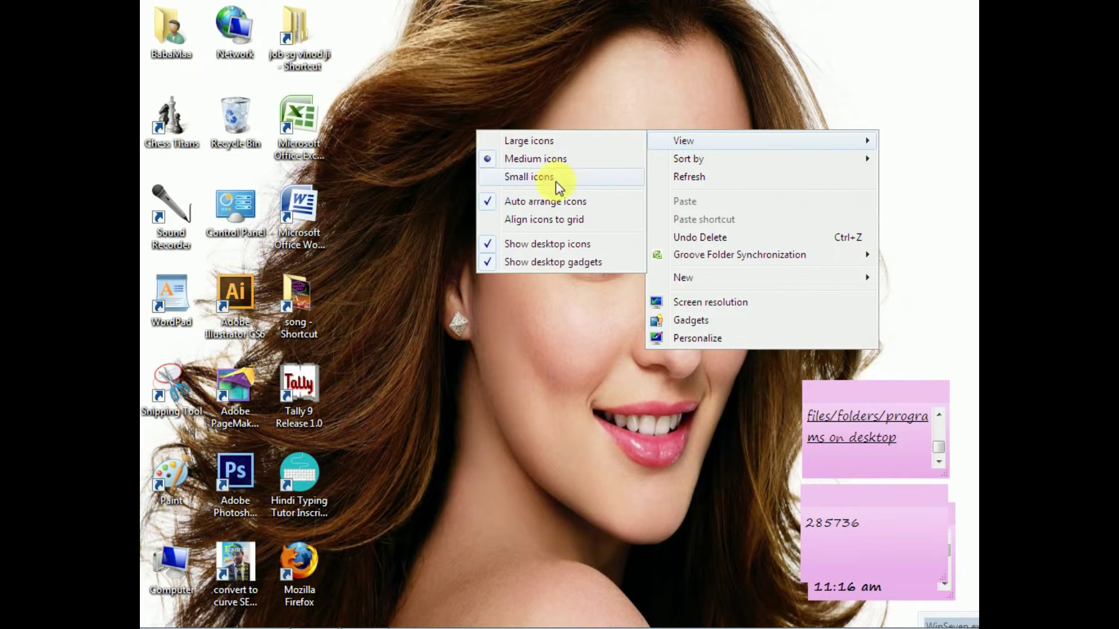
click(490, 204)
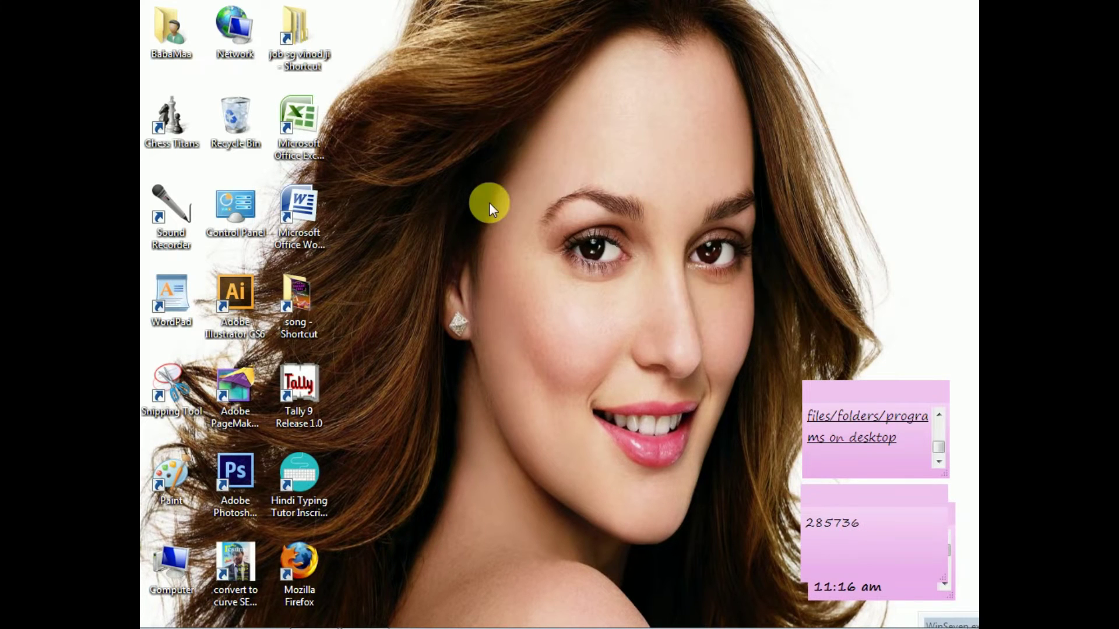
Move the Word, Excel, song and PageMaker shortcuts out of the icon columns to free spots around the wallpaper face
drag(306, 222, 824, 233)
drag(303, 120, 709, 84)
drag(298, 297, 739, 312)
click(254, 409)
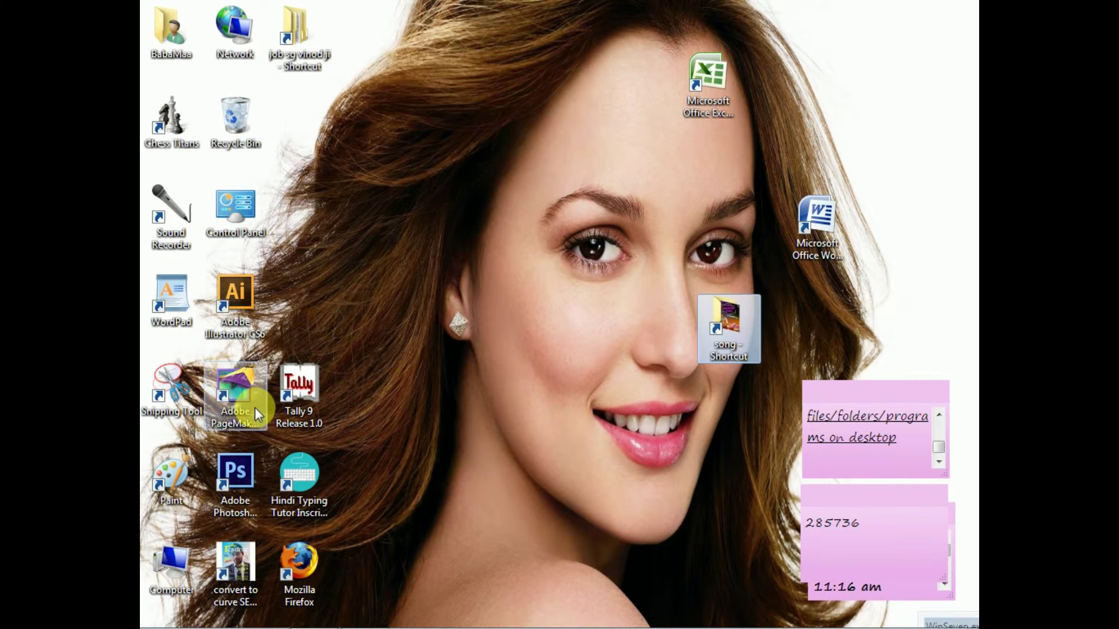
drag(768, 207, 890, 197)
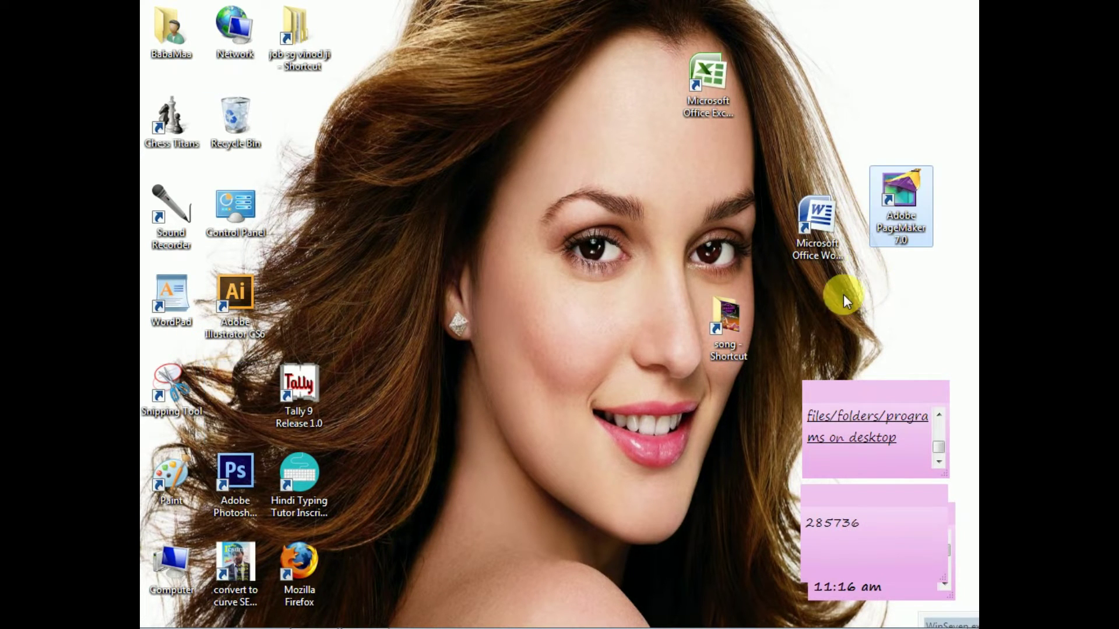
Turn on Auto arrange icons and Align icons to grid for the desktop
right_click(540, 155)
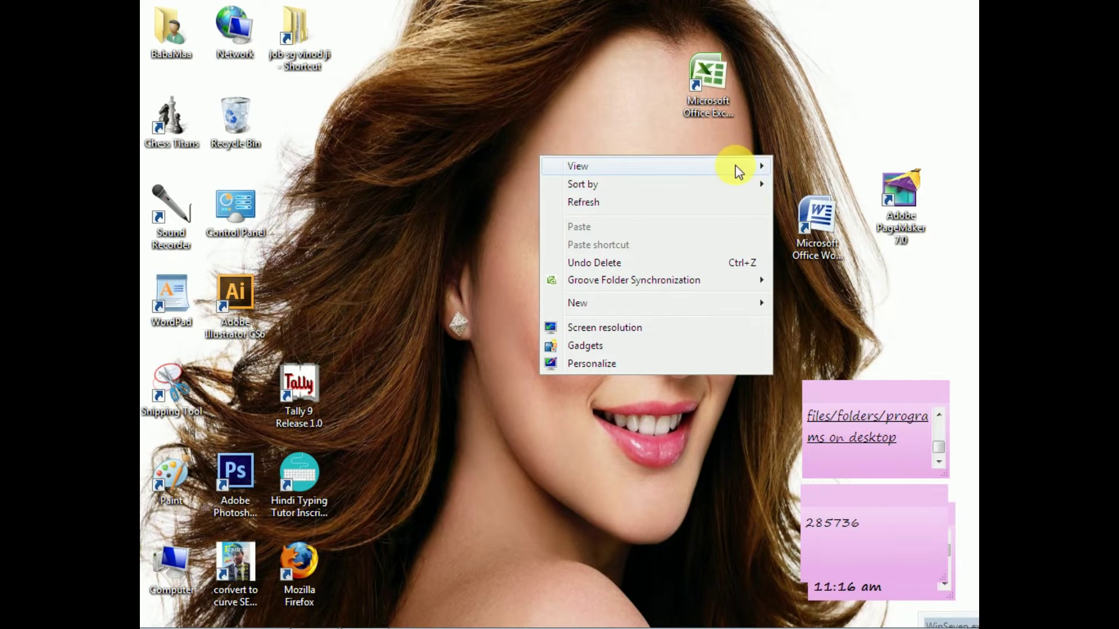
mouse_move(736, 167)
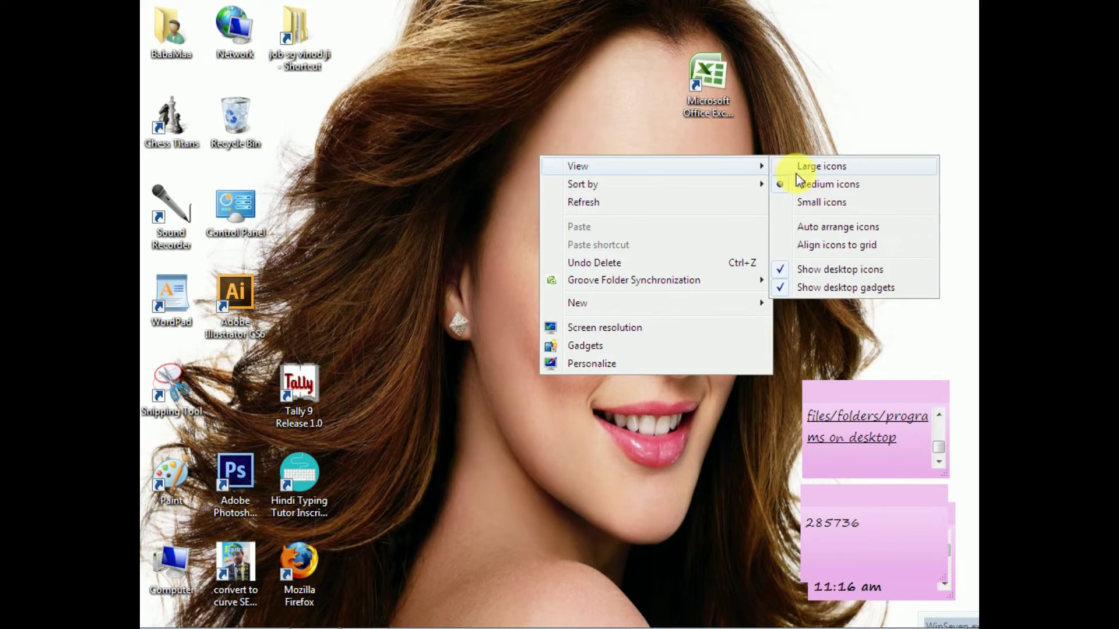
click(802, 227)
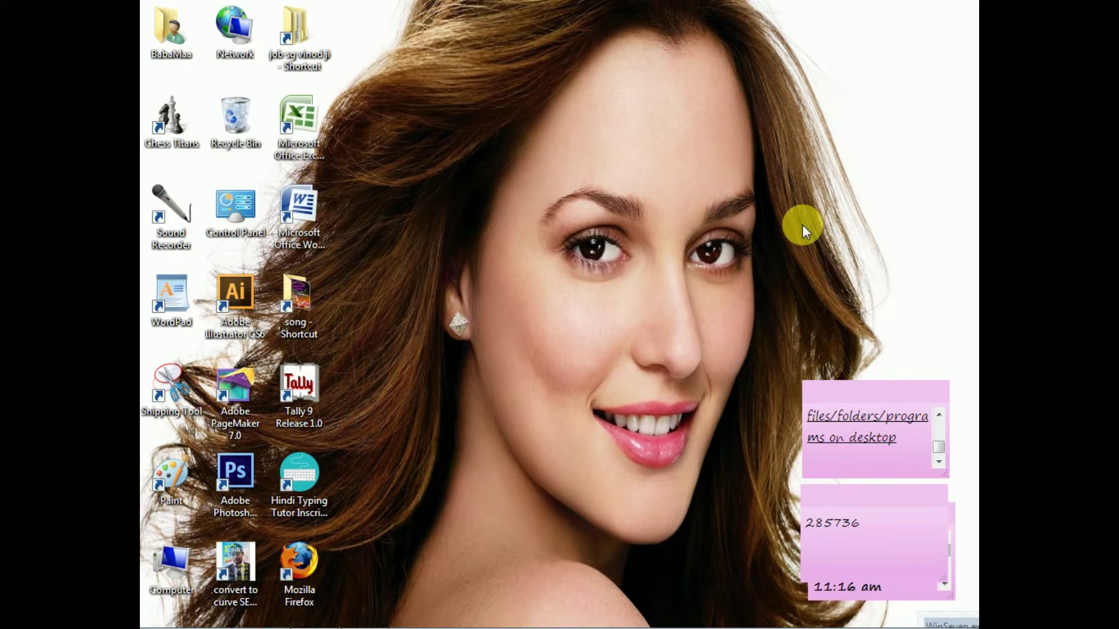
right_click(534, 152)
mouse_move(718, 165)
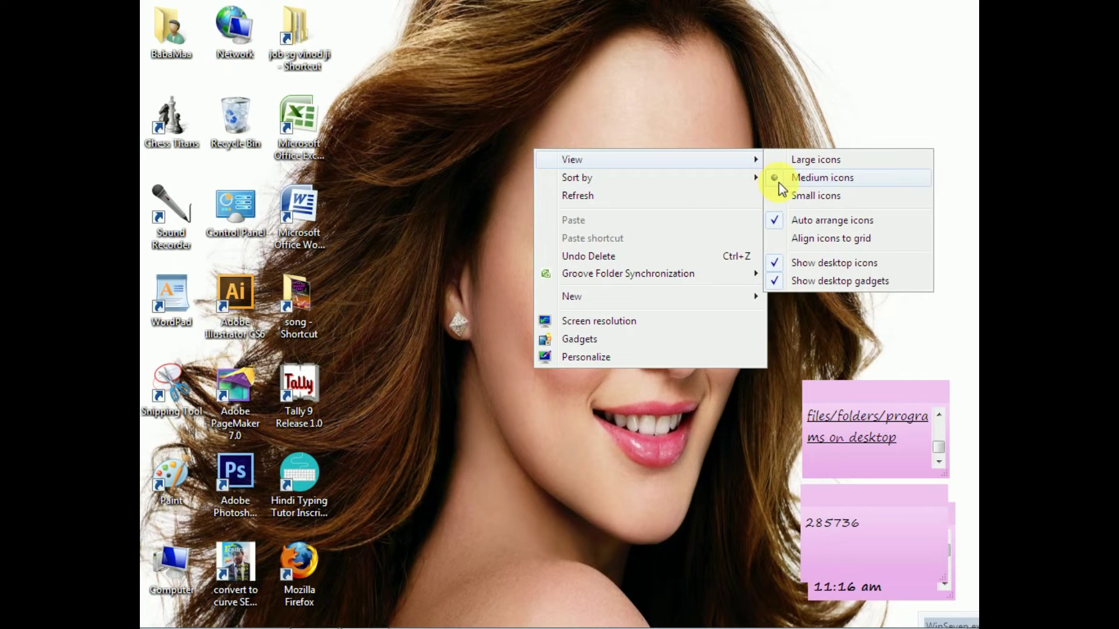
click(788, 239)
Reorder the third icon column by moving Word and Excel below the song shortcut and Tally above Word
drag(418, 274, 397, 324)
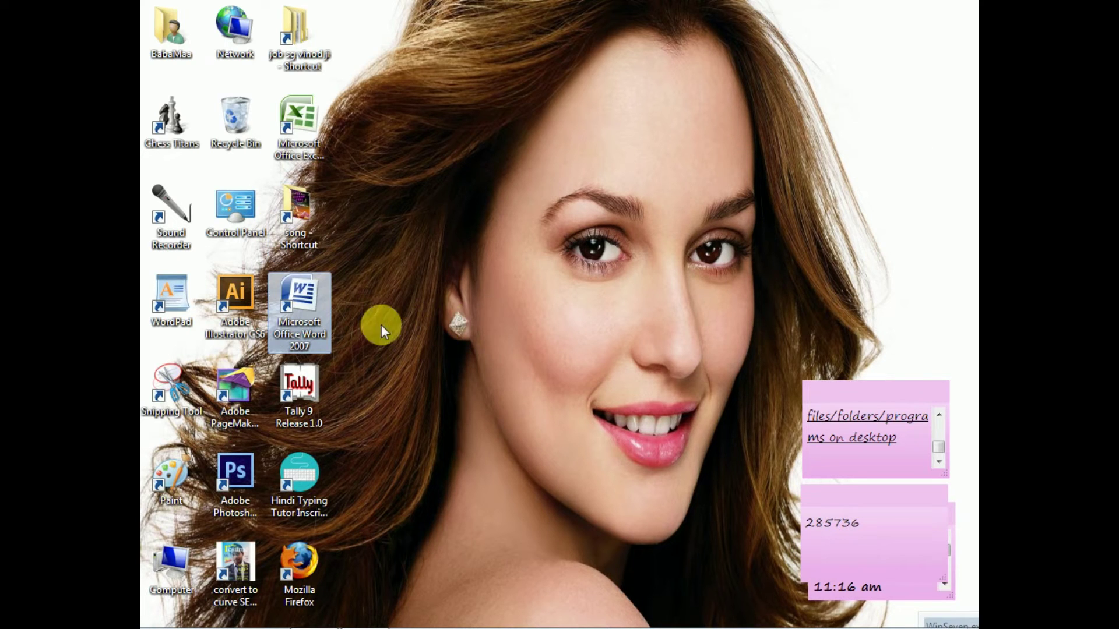
drag(312, 116, 375, 268)
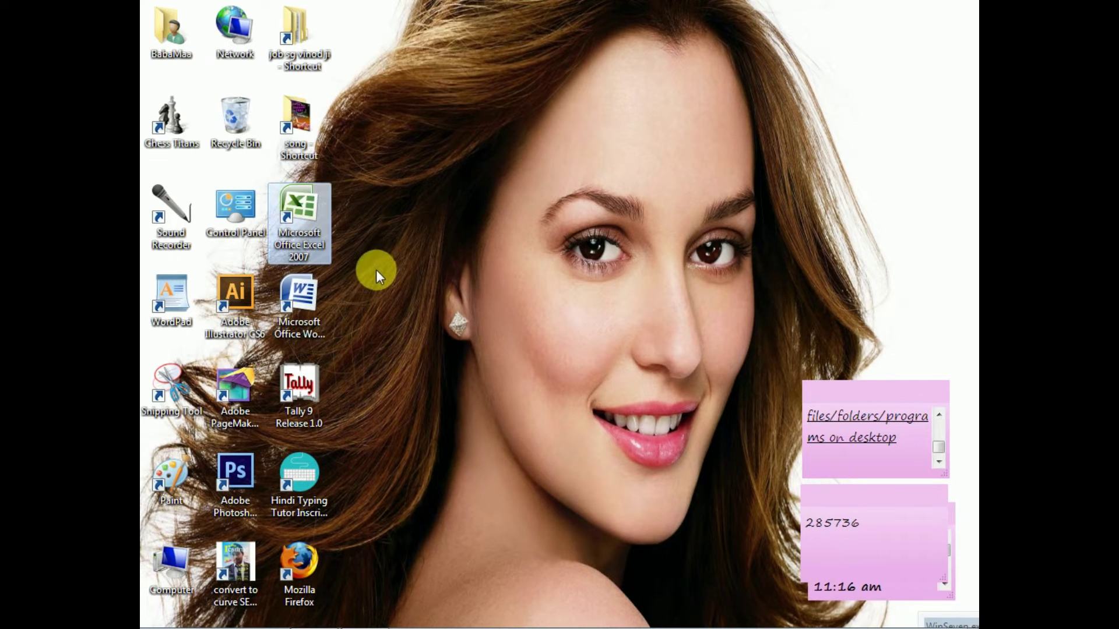
click(309, 311)
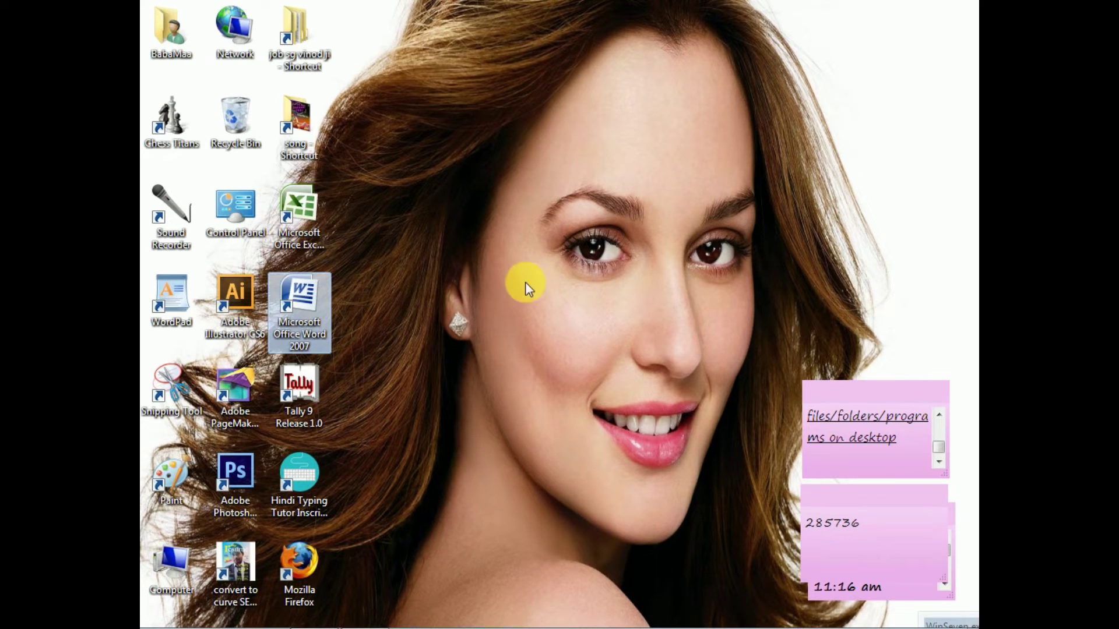
click(300, 216)
click(319, 400)
drag(318, 399, 354, 322)
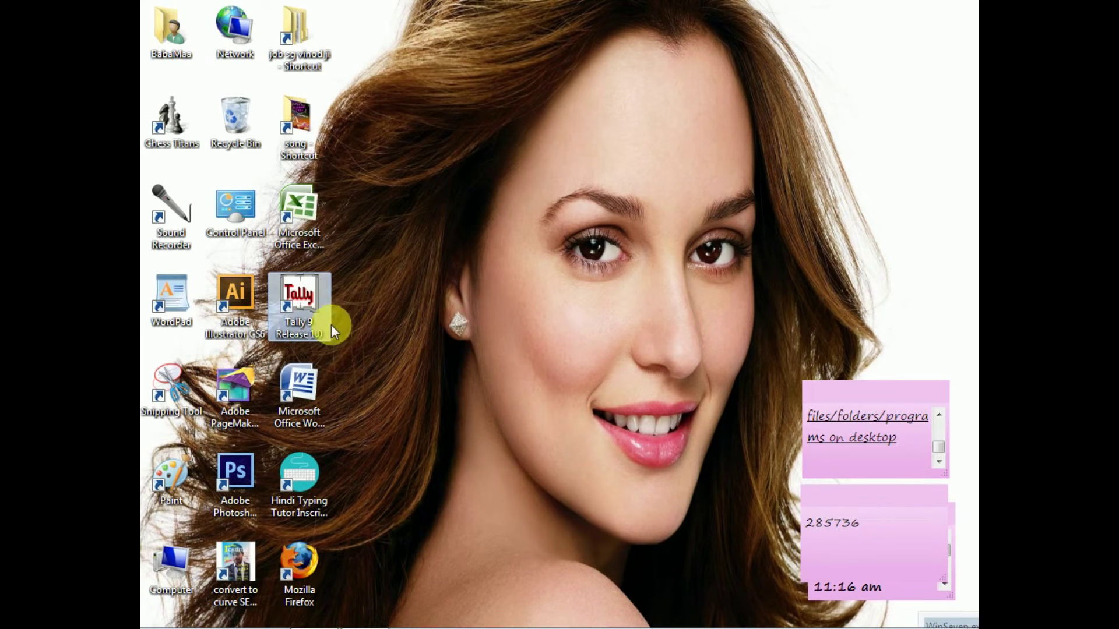
click(313, 428)
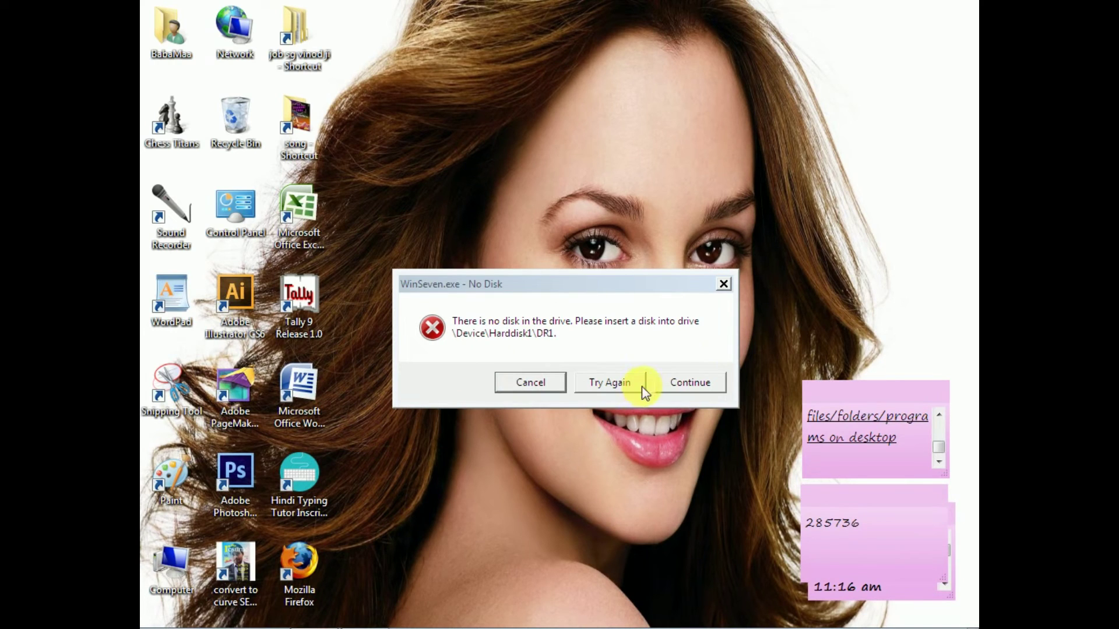
Move the No Disk error dialog aside and reorder the icons so Word sits above Tally and Illustrator above Control Panel
drag(519, 289, 978, 233)
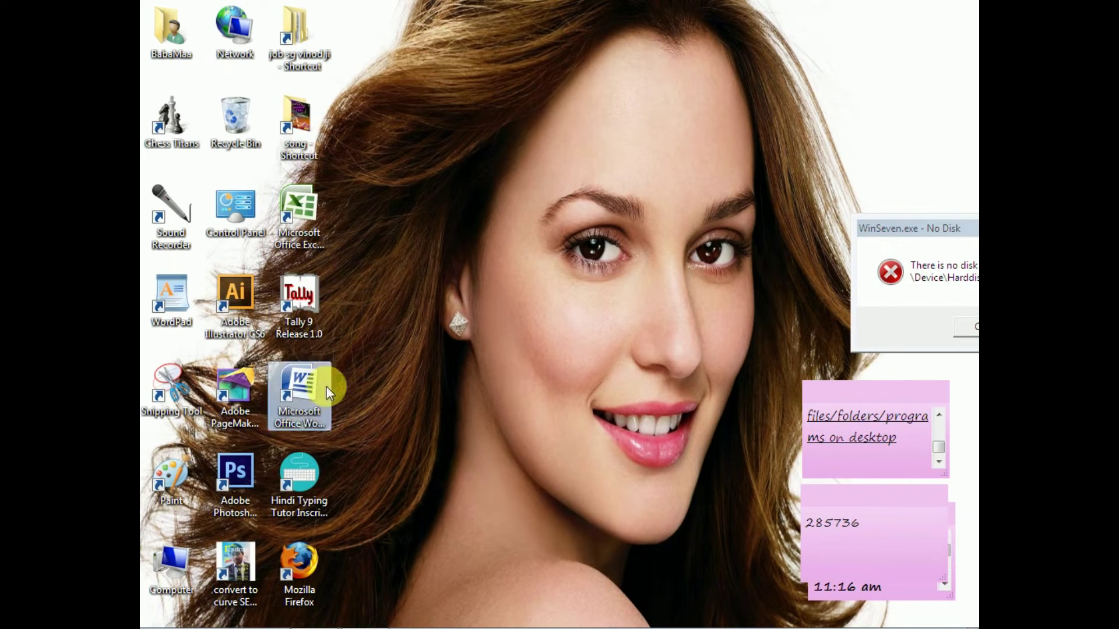
drag(320, 341, 331, 407)
key(Up)
key(Up)
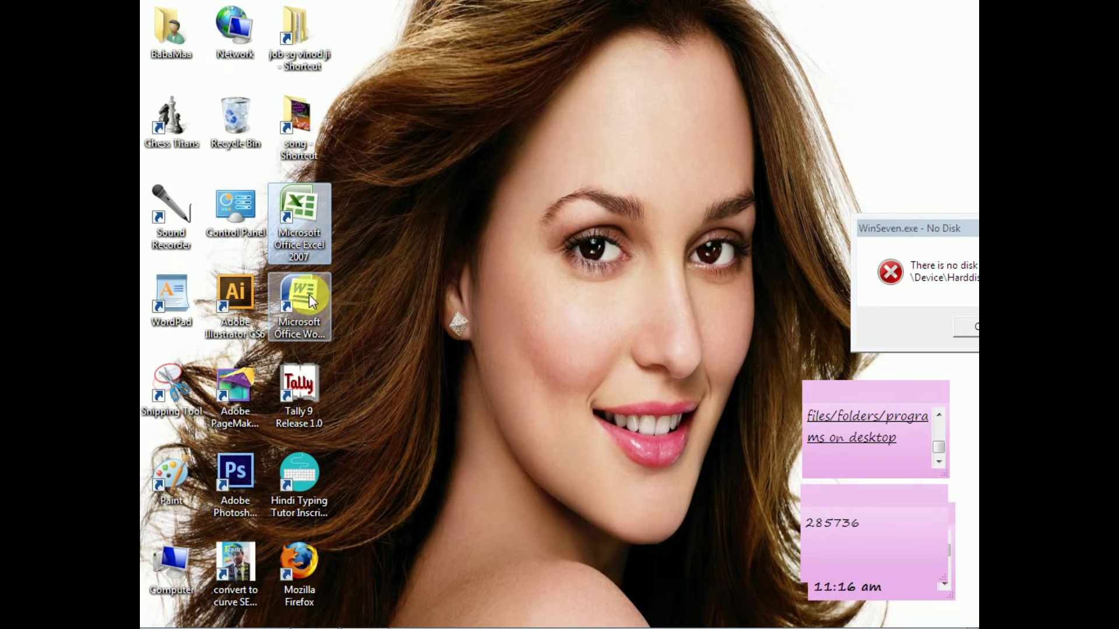
drag(248, 299, 264, 215)
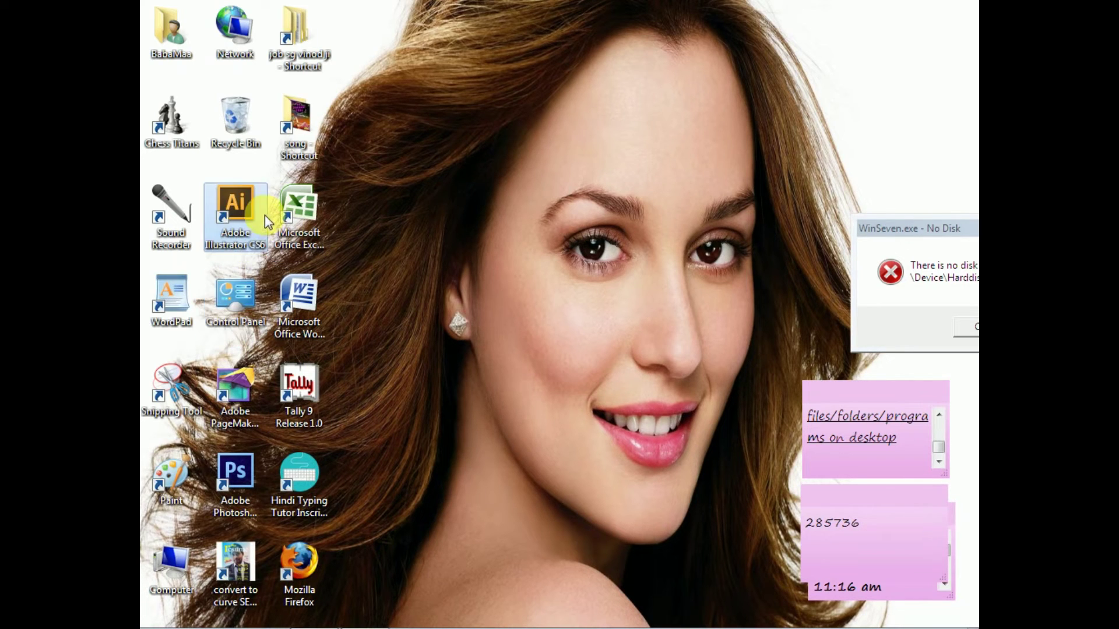
click(237, 301)
key(Delete)
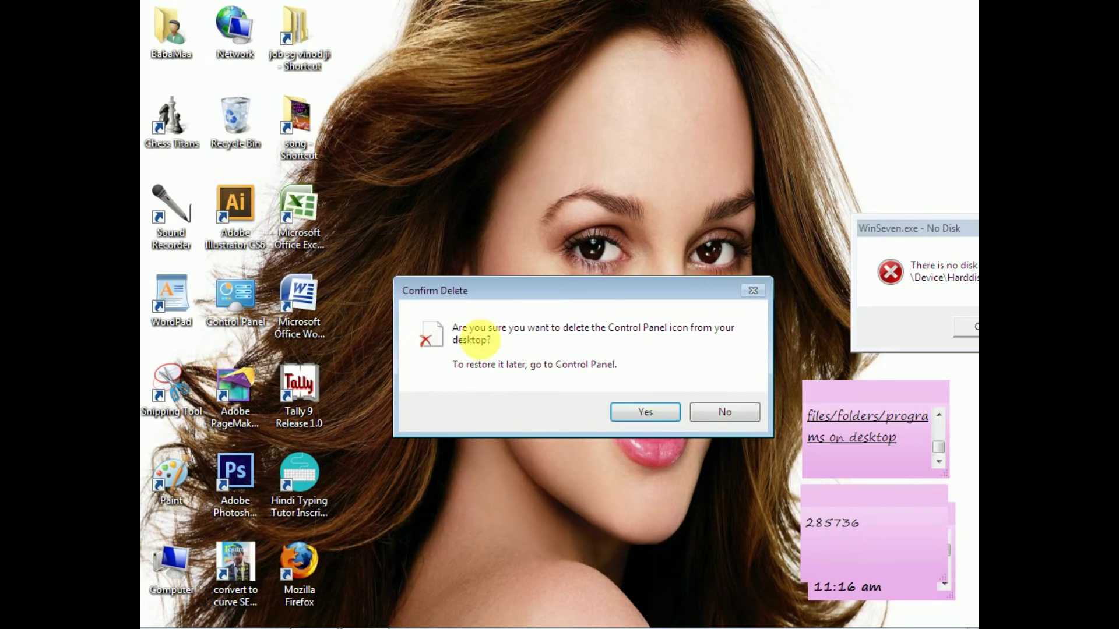
click(739, 421)
Refresh the desktop and turn off Auto arrange icons, leaving Align icons to grid on
right_click(571, 264)
click(611, 319)
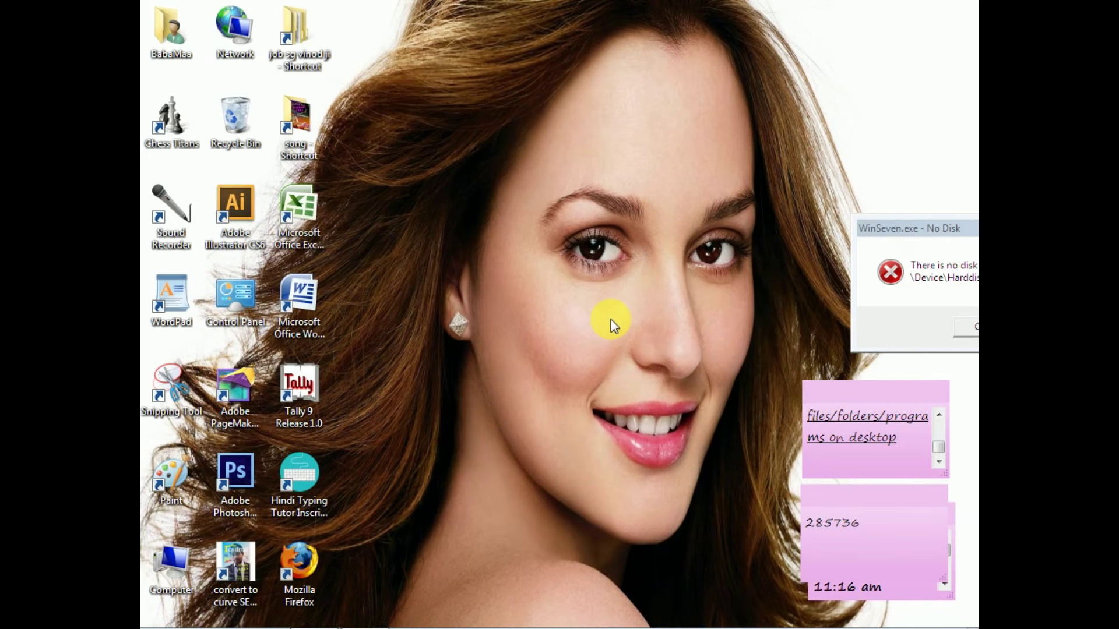
right_click(530, 161)
mouse_move(627, 177)
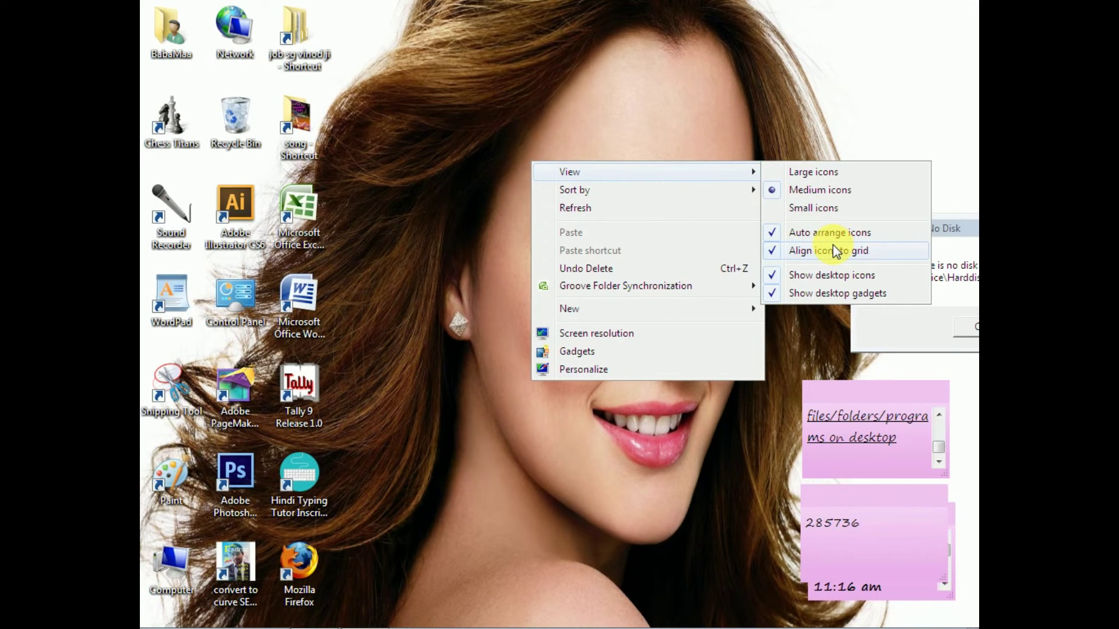
click(772, 232)
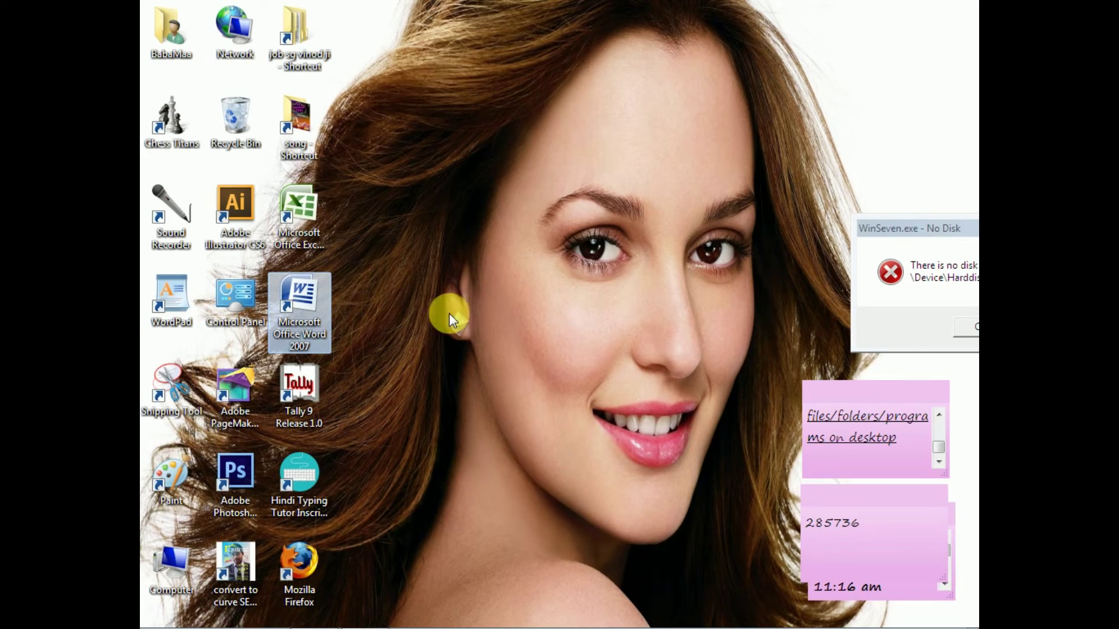
right_click(588, 143)
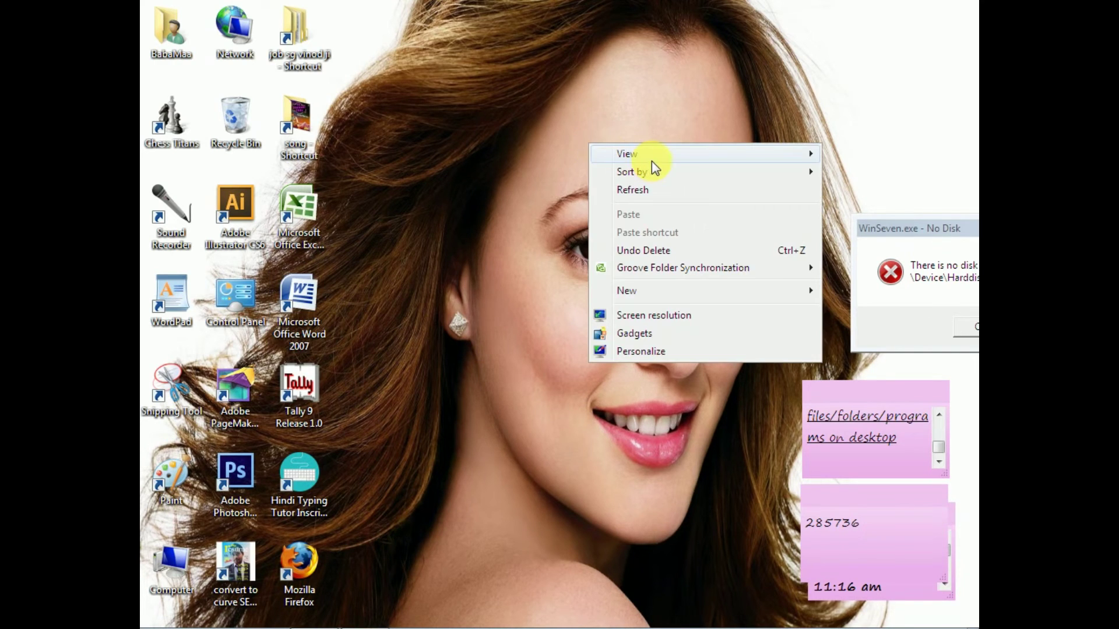
mouse_move(651, 156)
click(450, 215)
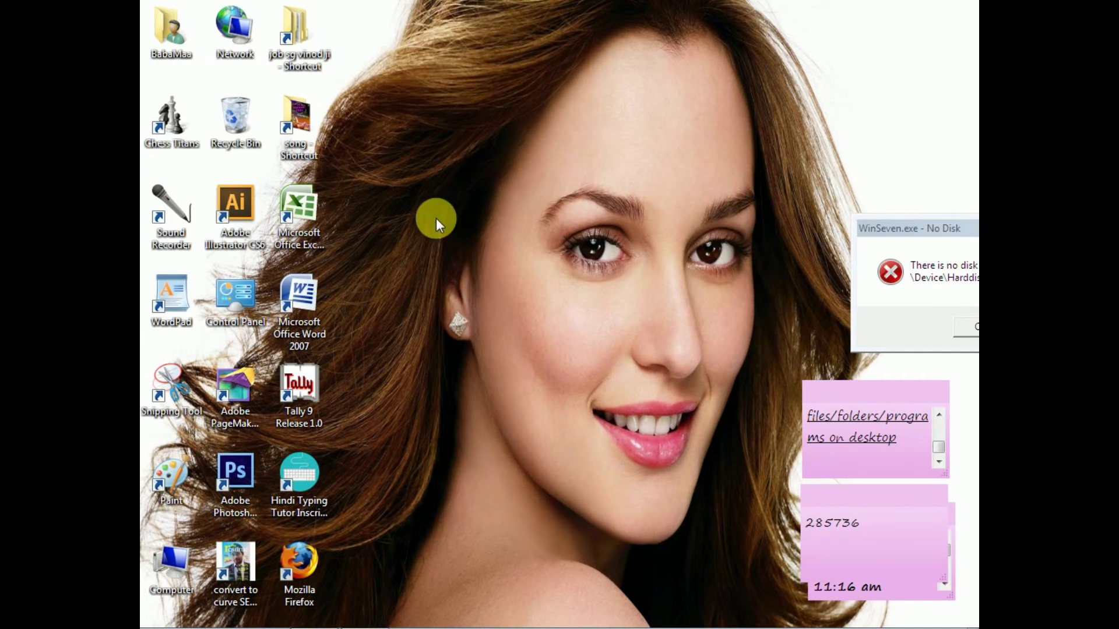
Move the Excel, song and Word shortcuts out of the icon columns to separate grid spots over the wallpaper face
drag(316, 200, 724, 132)
drag(298, 127, 681, 391)
drag(308, 296, 568, 297)
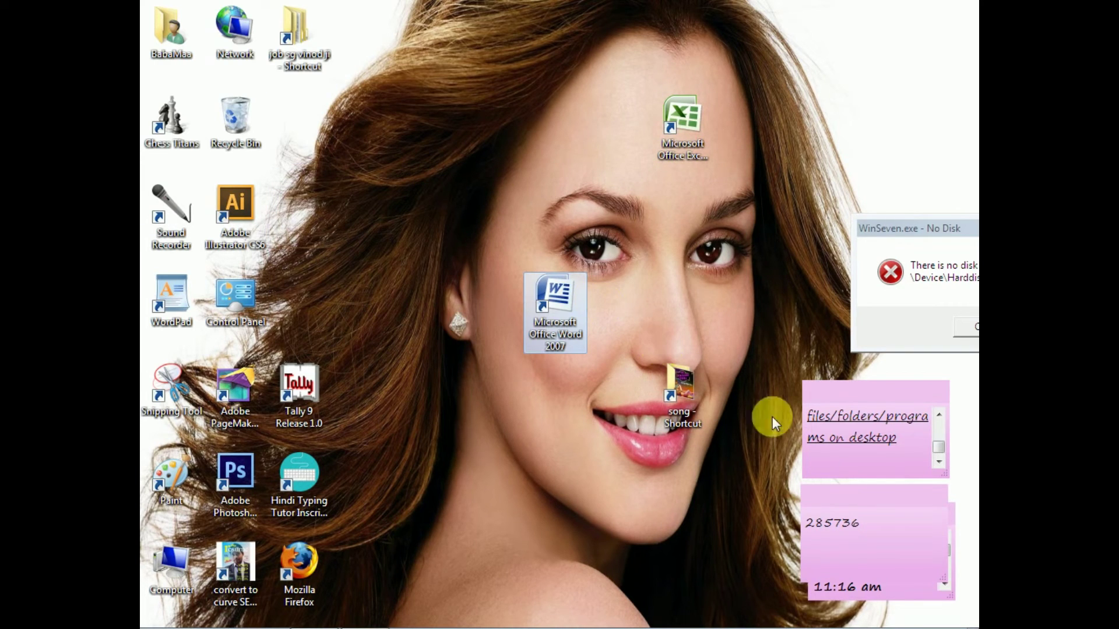
Enlarge the sticky note to fit the whole Windows 7 topic list and move it below the Word shortcut
drag(849, 382, 803, 138)
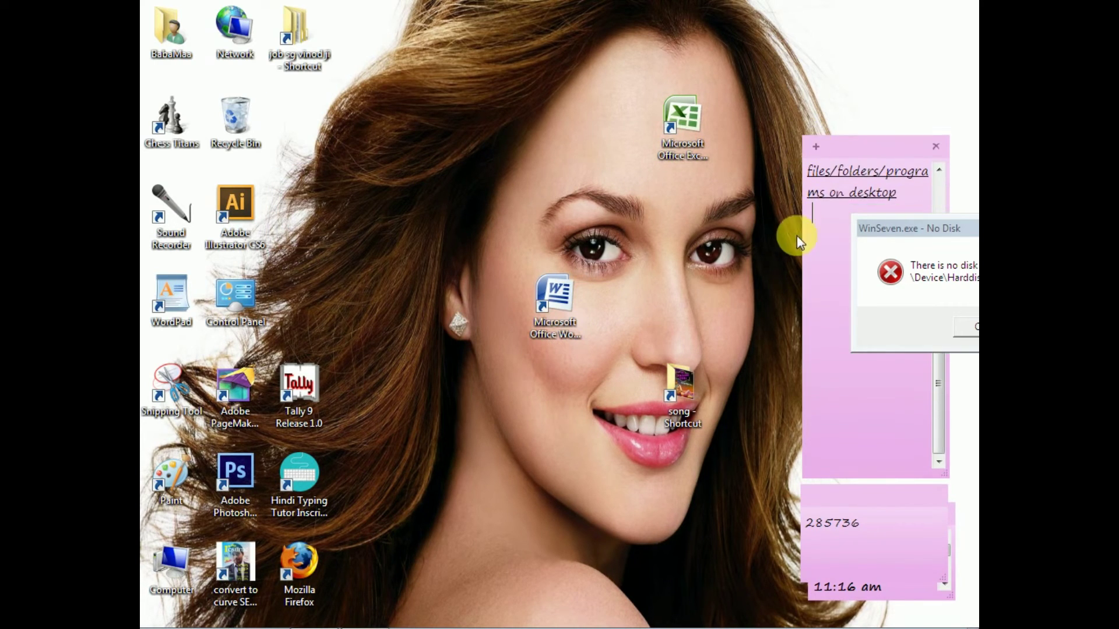
drag(802, 273, 443, 250)
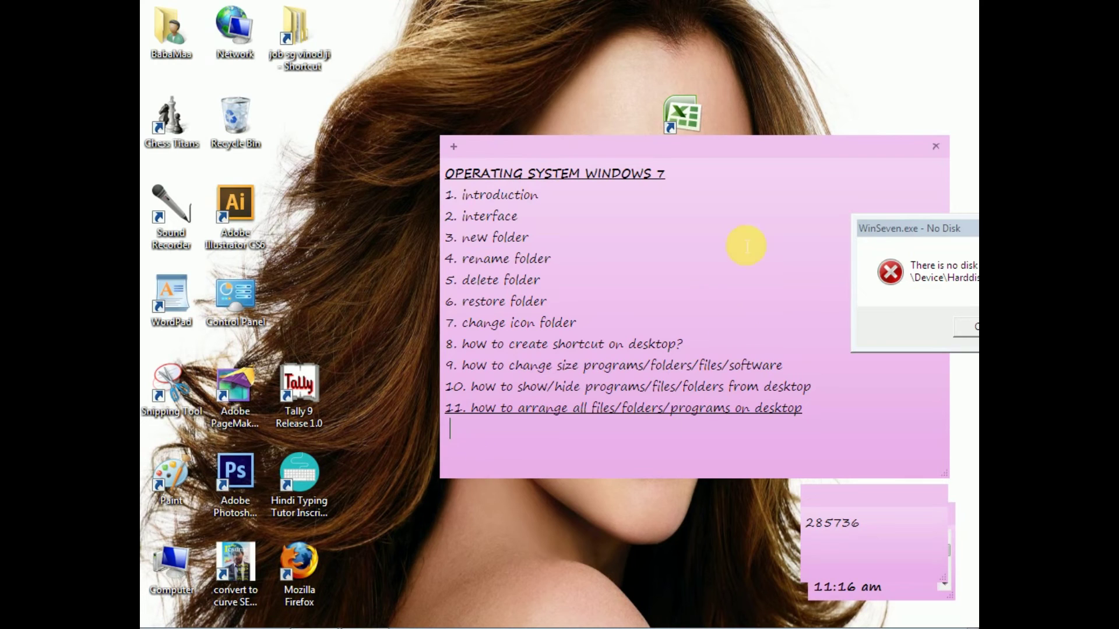
drag(729, 152, 697, 374)
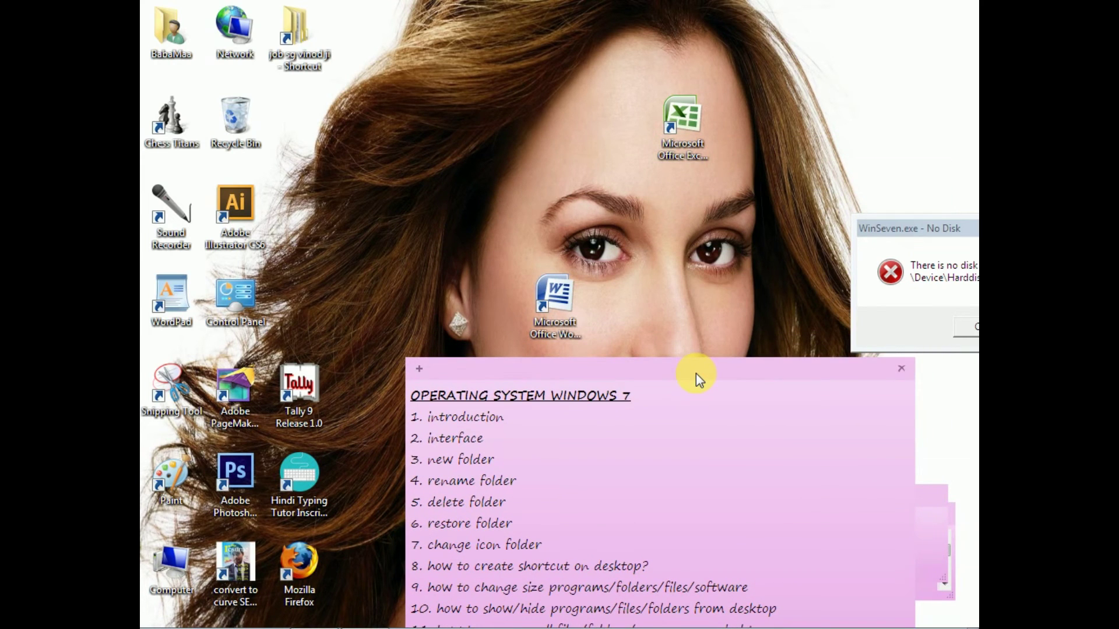